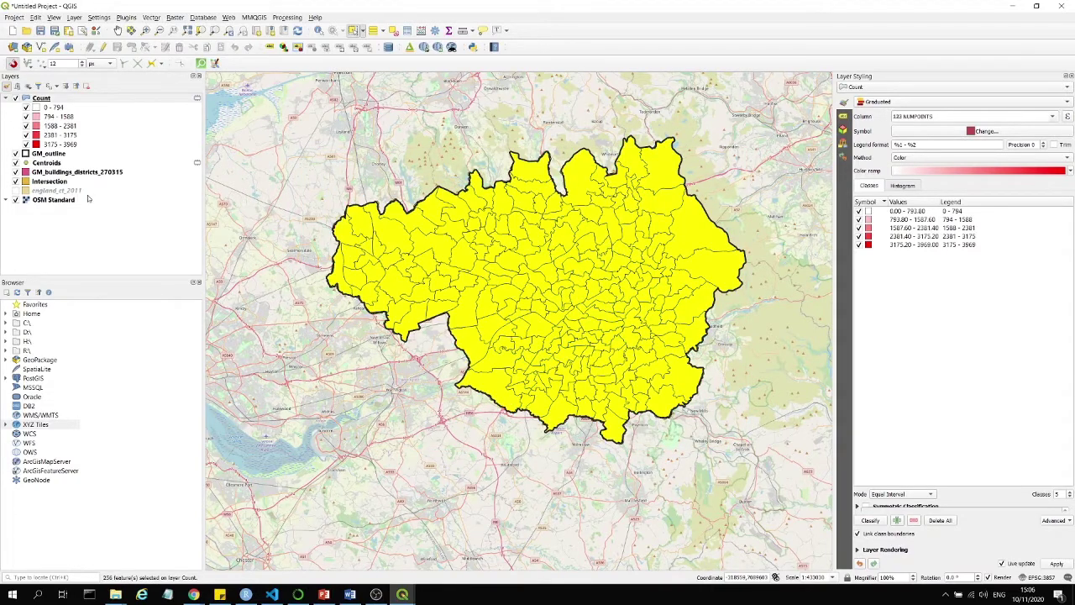
Collapse the Count layer's legend and review the file formats offered for exporting that layer, without saving it
{"action": "left_click", "coordinate": [15, 98]}
{"action": "left_click", "coordinate": [7, 98]}
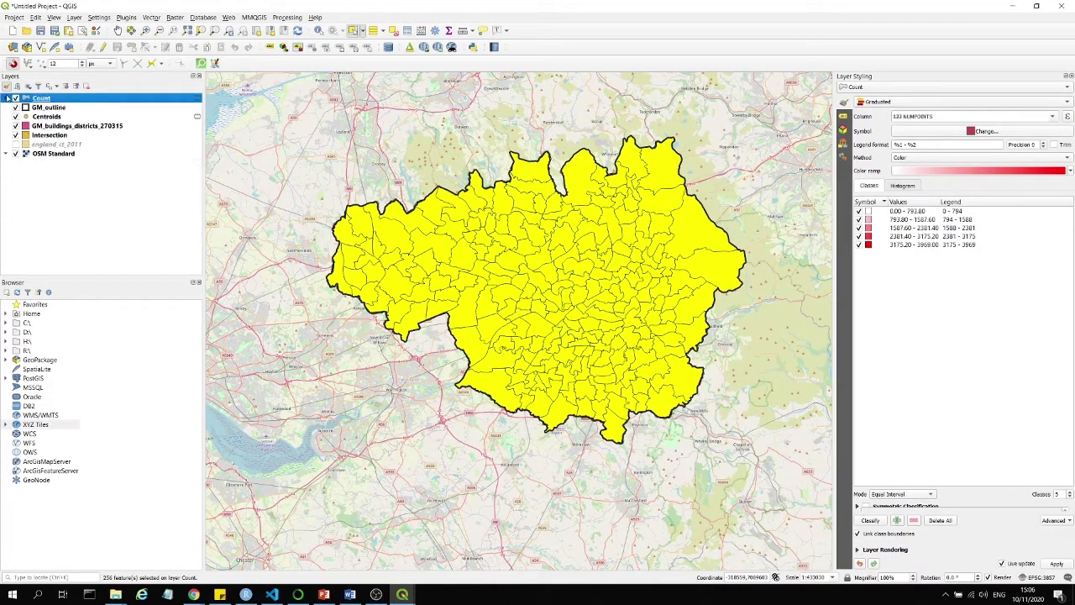
{"action": "right_click", "coordinate": [47, 98]}
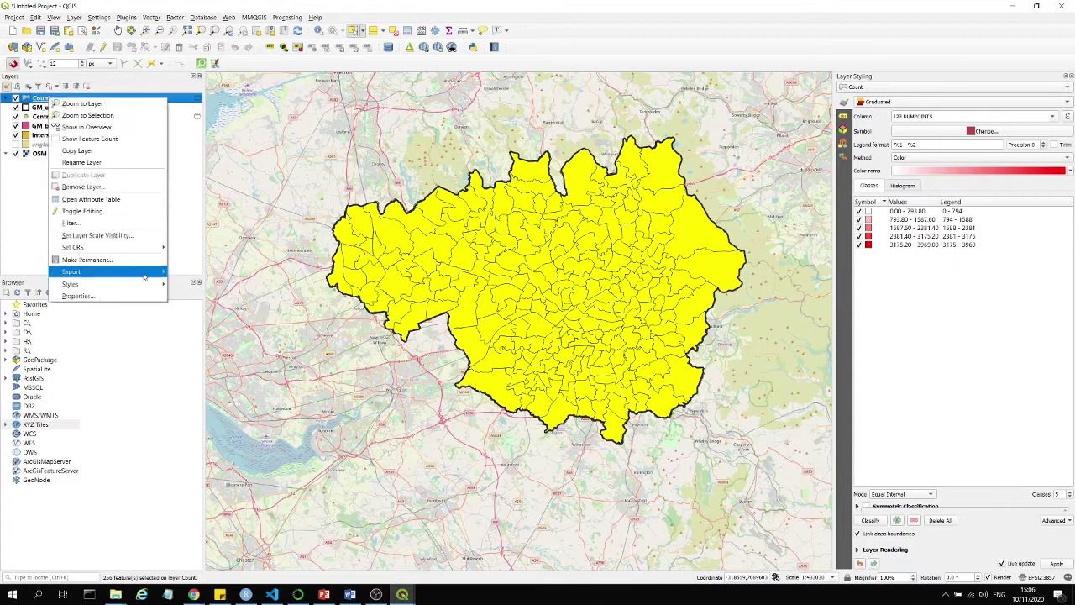
{"action": "mouse_move", "coordinate": [144, 277]}
{"action": "left_click", "coordinate": [210, 271]}
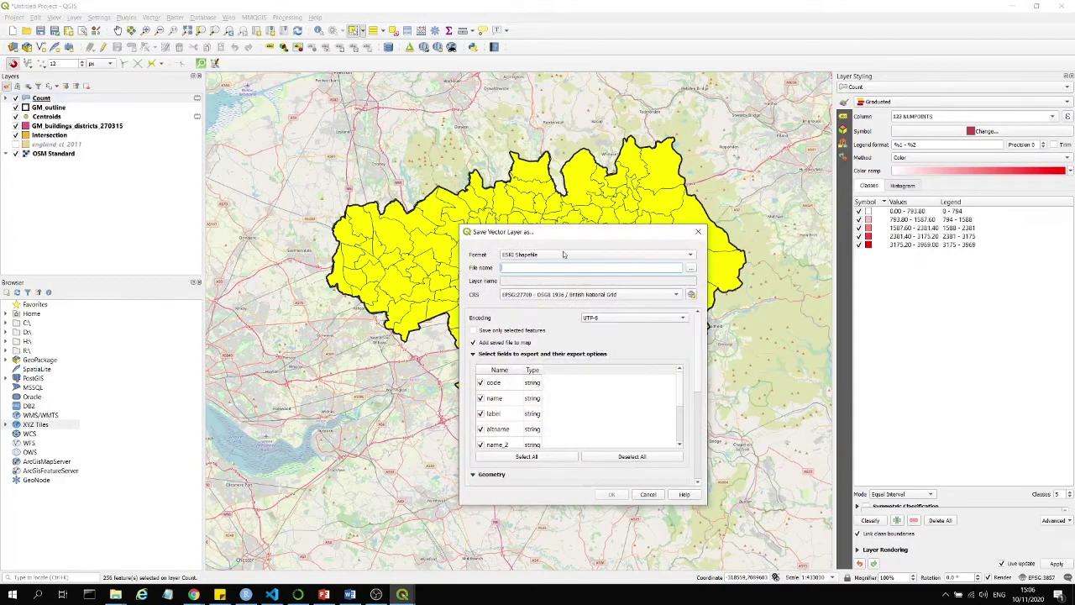
{"action": "left_click", "coordinate": [602, 255]}
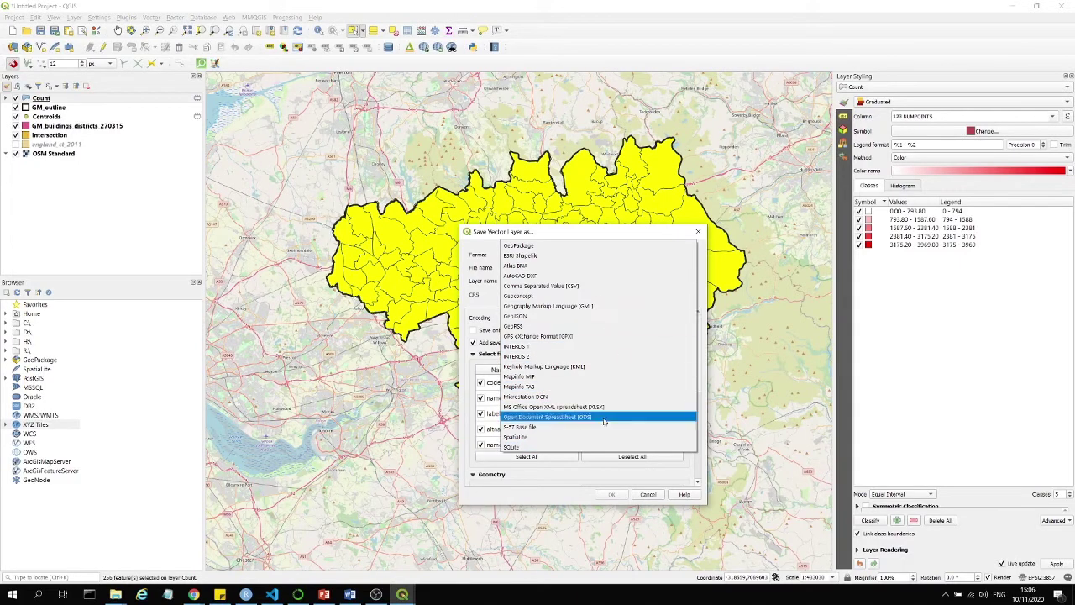
{"action": "left_click", "coordinate": [699, 233]}
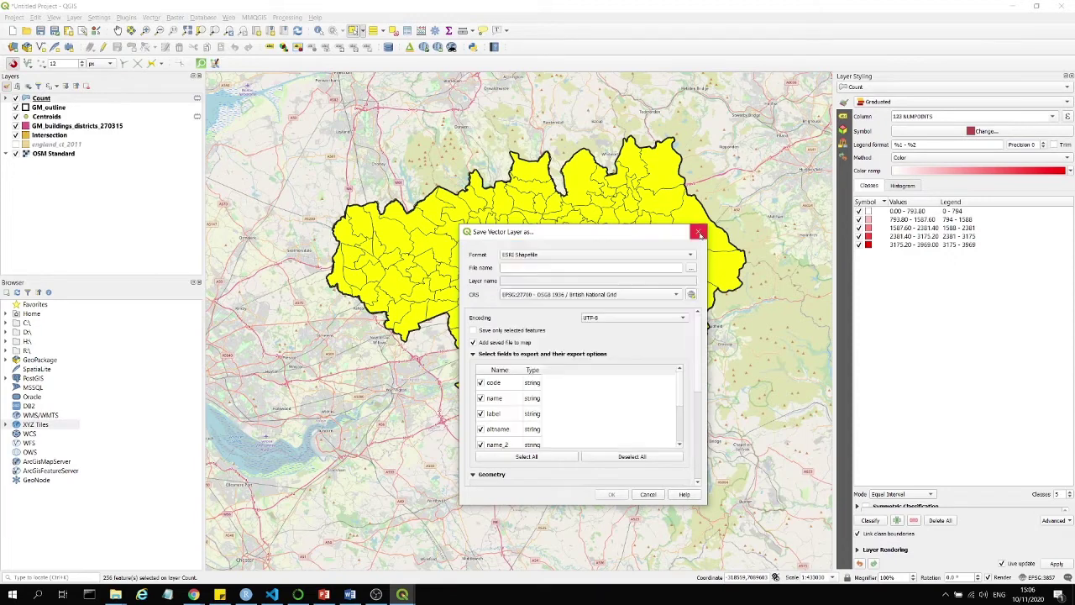
{"action": "left_click", "coordinate": [698, 233]}
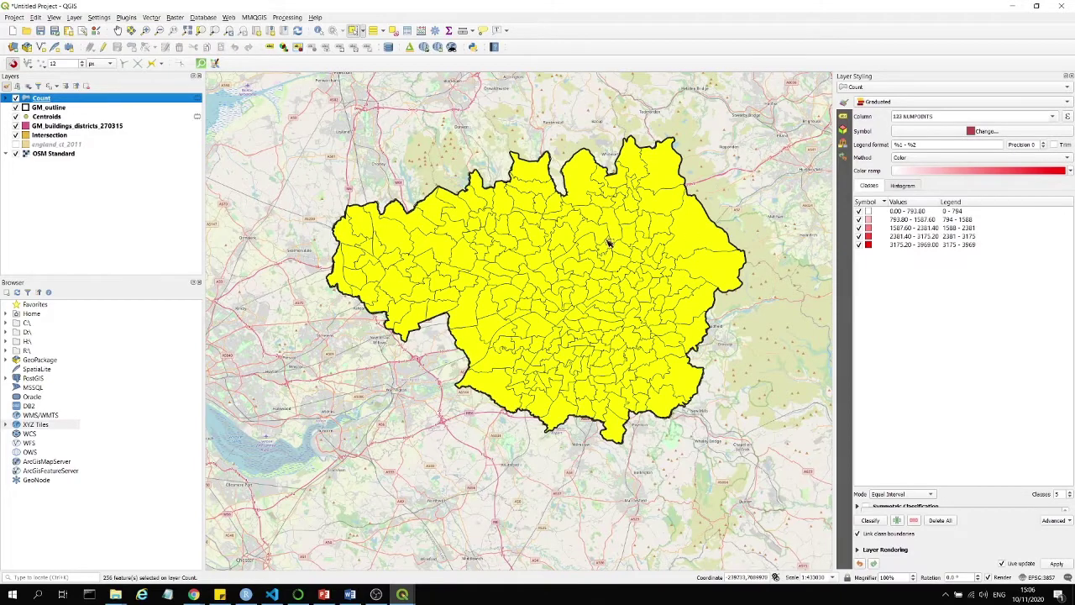
Create a new print layout titled "Lyaout01" and place its window over the main project window
{"action": "left_click", "coordinate": [15, 17]}
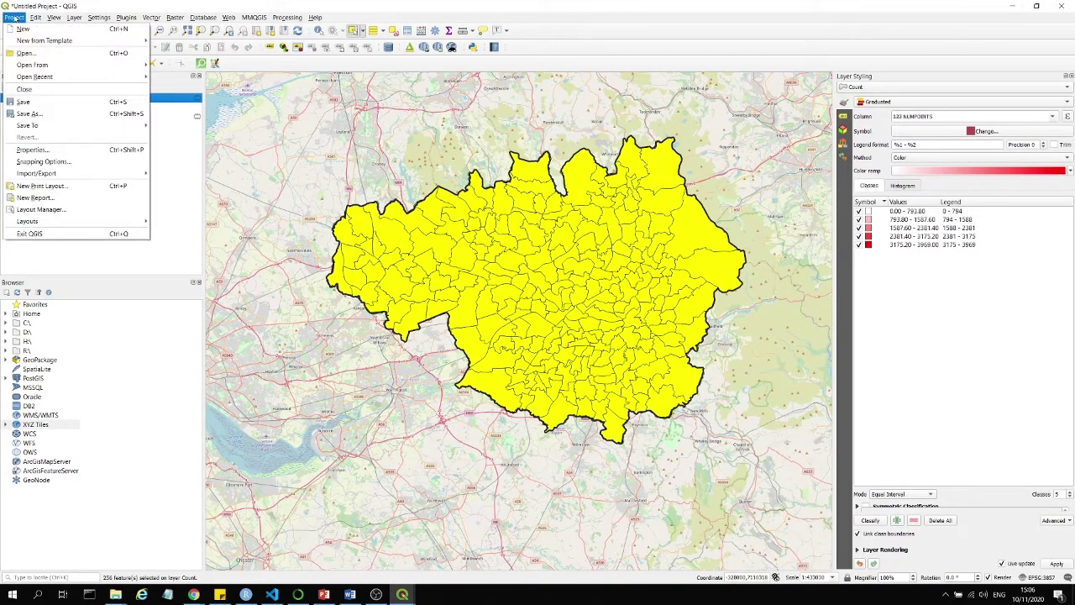
{"action": "left_click", "coordinate": [40, 186]}
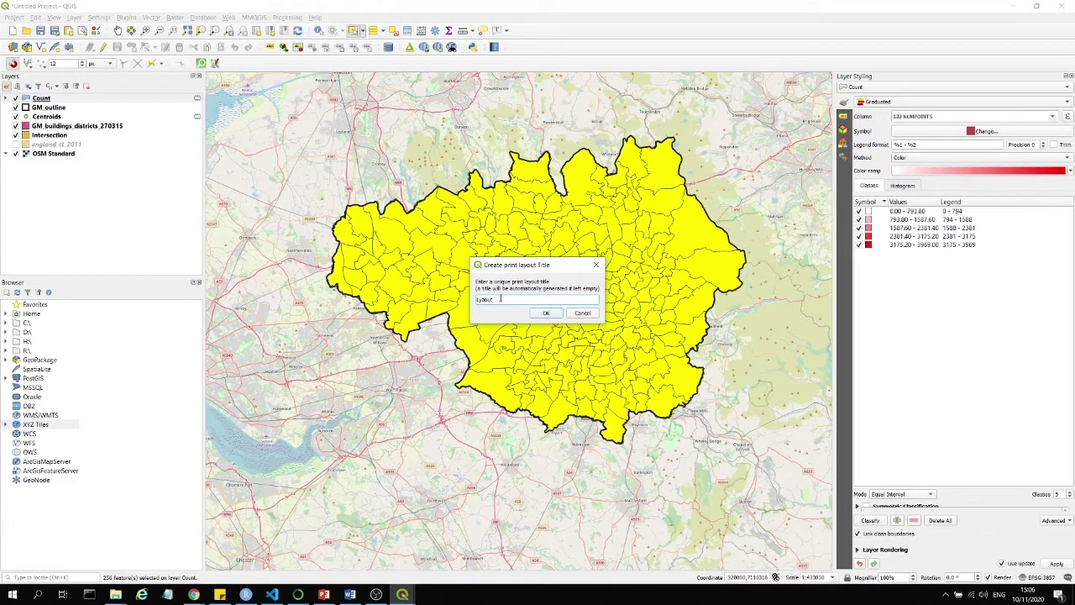
{"action": "left_click", "coordinate": [545, 312]}
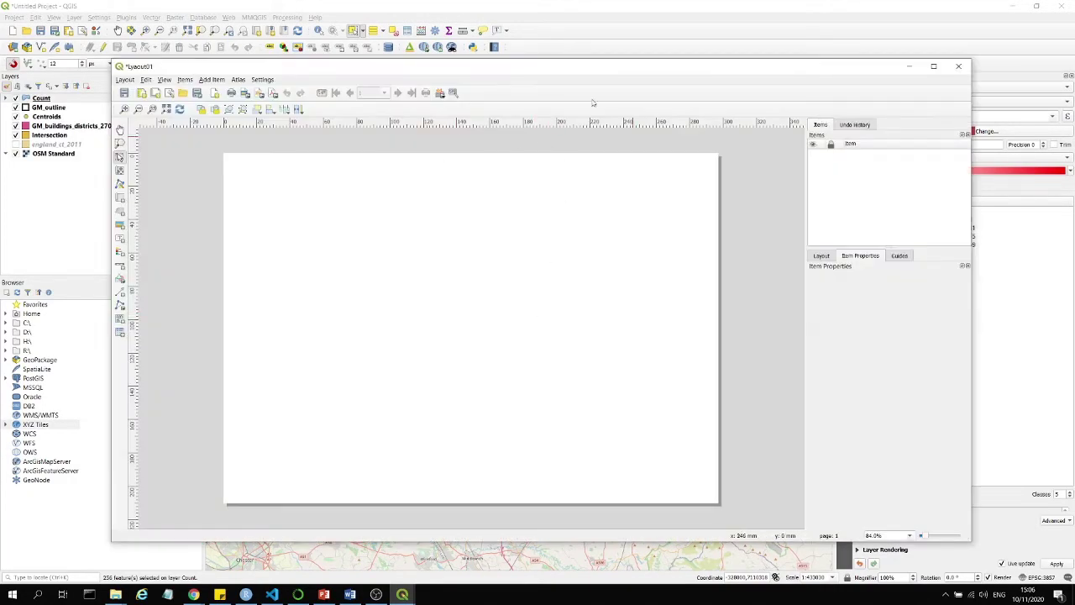
{"action": "left_click_drag", "start_coordinate": [603, 70], "coordinate": [640, 57]}
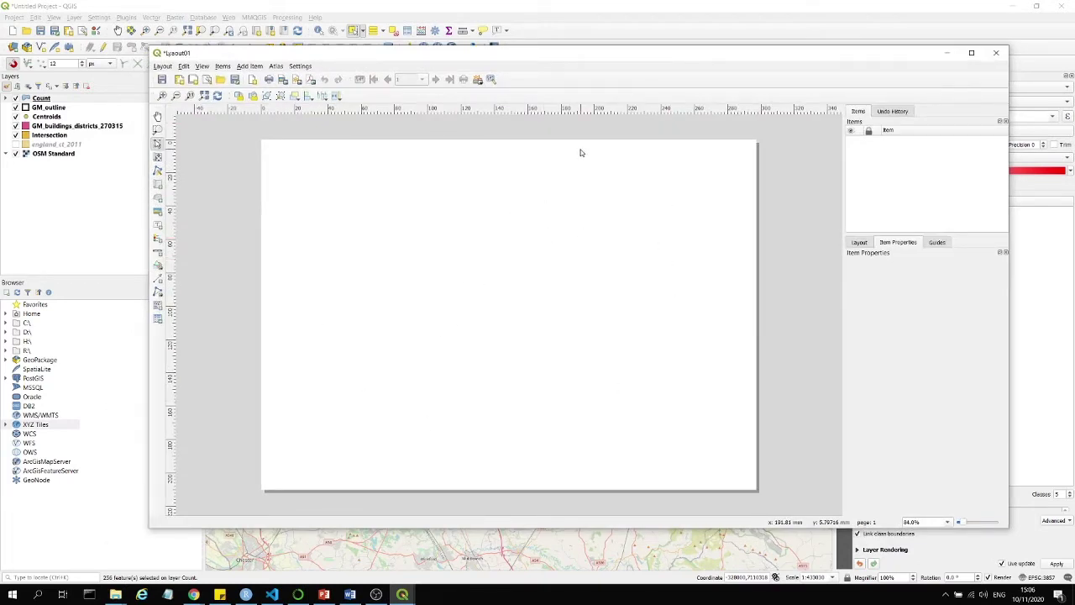
{"action": "left_click_drag", "start_coordinate": [756, 268], "coordinate": [251, 133]}
{"action": "left_click", "coordinate": [860, 243]}
{"action": "left_click", "coordinate": [890, 243]}
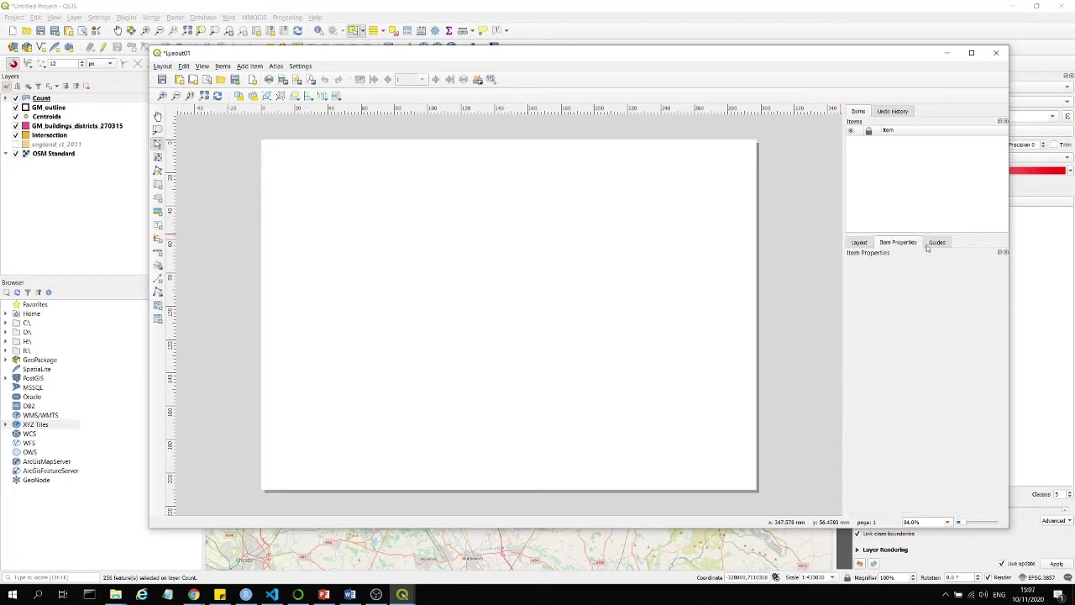
Add a map item to the layout, covering almost the whole page within a narrow margin
{"action": "left_click", "coordinate": [158, 187]}
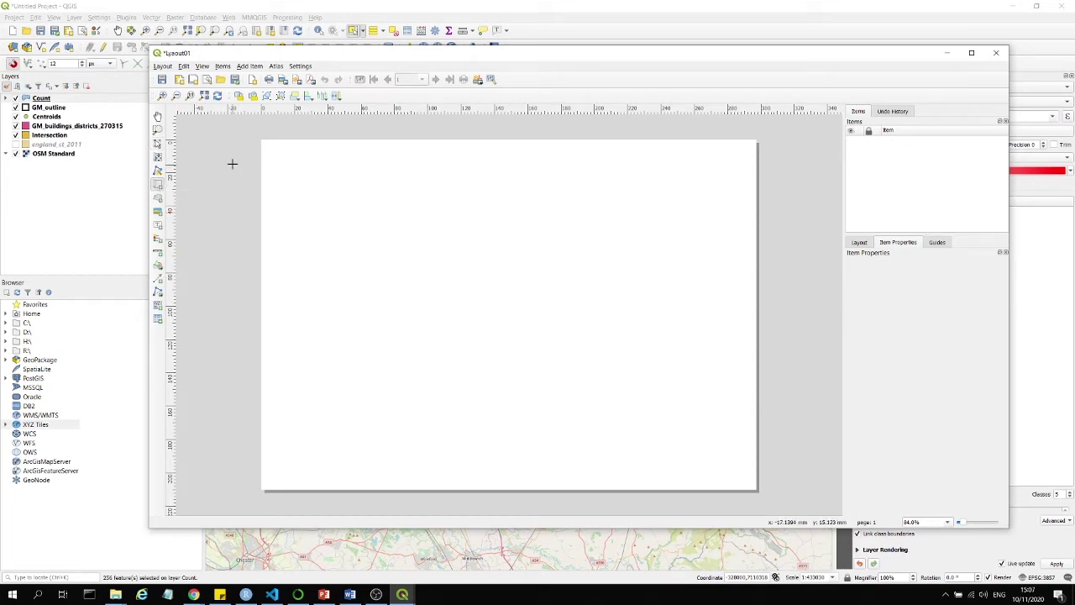
{"action": "left_click_drag", "start_coordinate": [268, 149], "coordinate": [747, 473]}
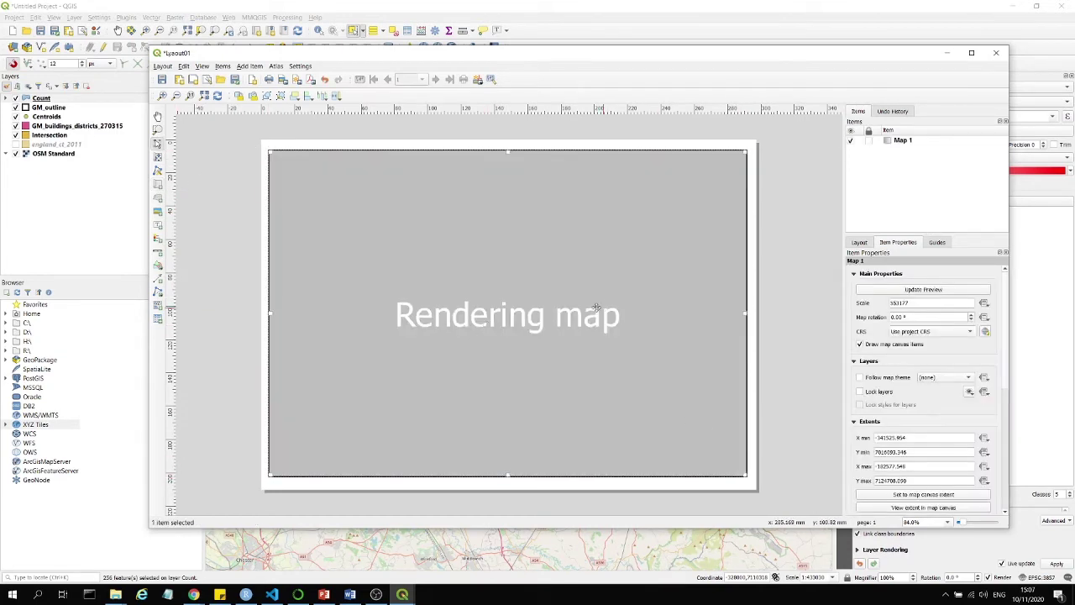
{"action": "left_click", "coordinate": [217, 195]}
{"action": "left_click", "coordinate": [560, 339]}
{"action": "scroll", "coordinate": [723, 299], "scroll_direction": "down", "scroll_amount": 1}
{"action": "scroll", "coordinate": [771, 298], "scroll_direction": "up", "scroll_amount": 1}
Set the map item's scale to 50000 and check how the districts fit on the page
{"action": "double_click", "coordinate": [961, 303]}
{"action": "type", "text": "50000"}
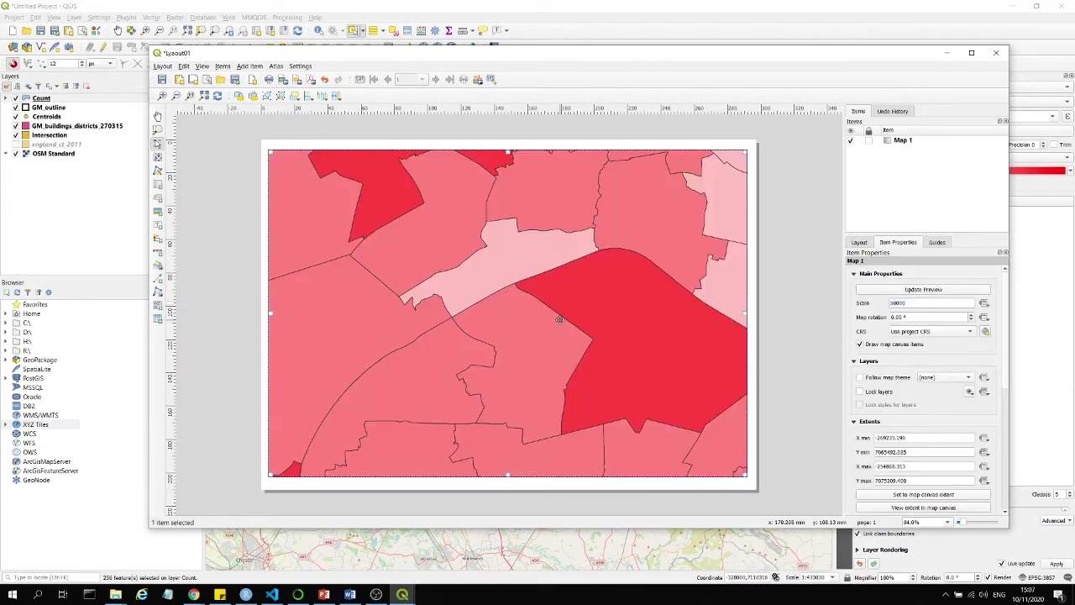
{"action": "scroll", "coordinate": [560, 320], "scroll_direction": "down", "scroll_amount": 1}
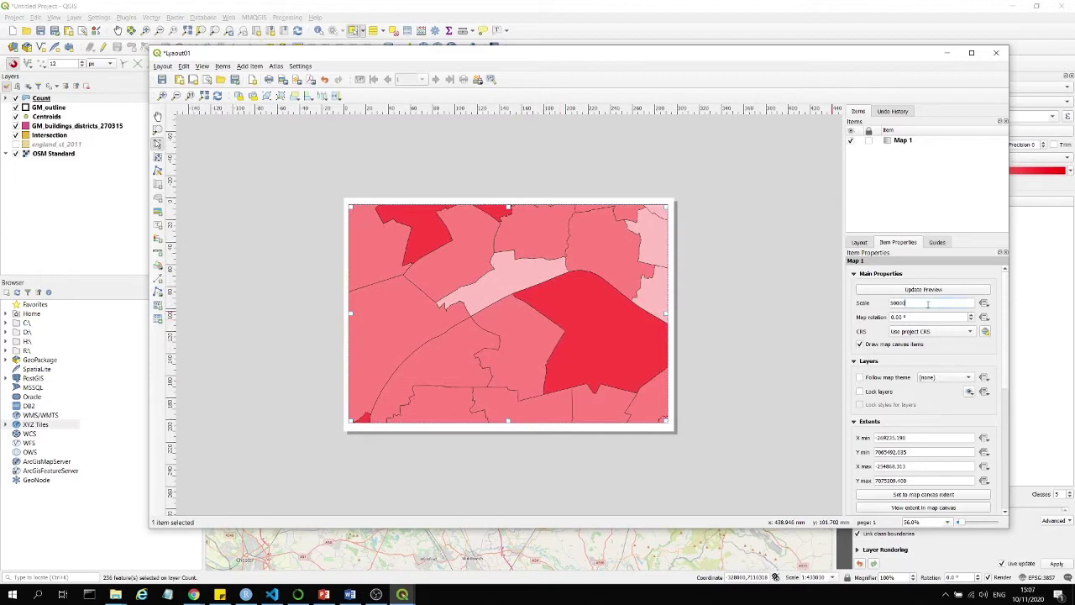
{"action": "scroll", "coordinate": [725, 308], "scroll_direction": "up", "scroll_amount": 1}
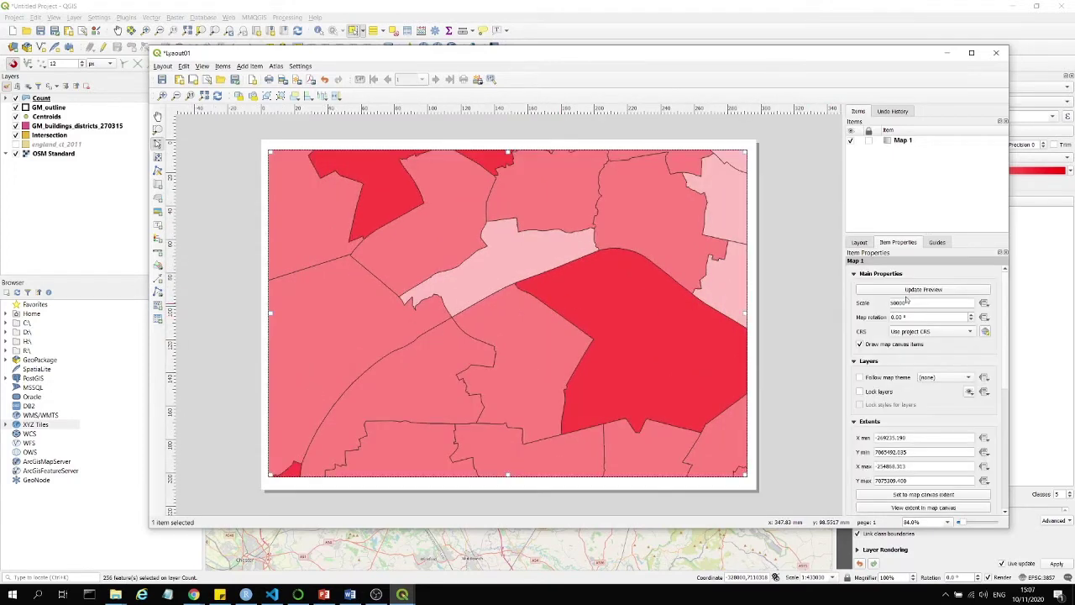
{"action": "double_click", "coordinate": [929, 303]}
{"action": "left_click", "coordinate": [746, 182]}
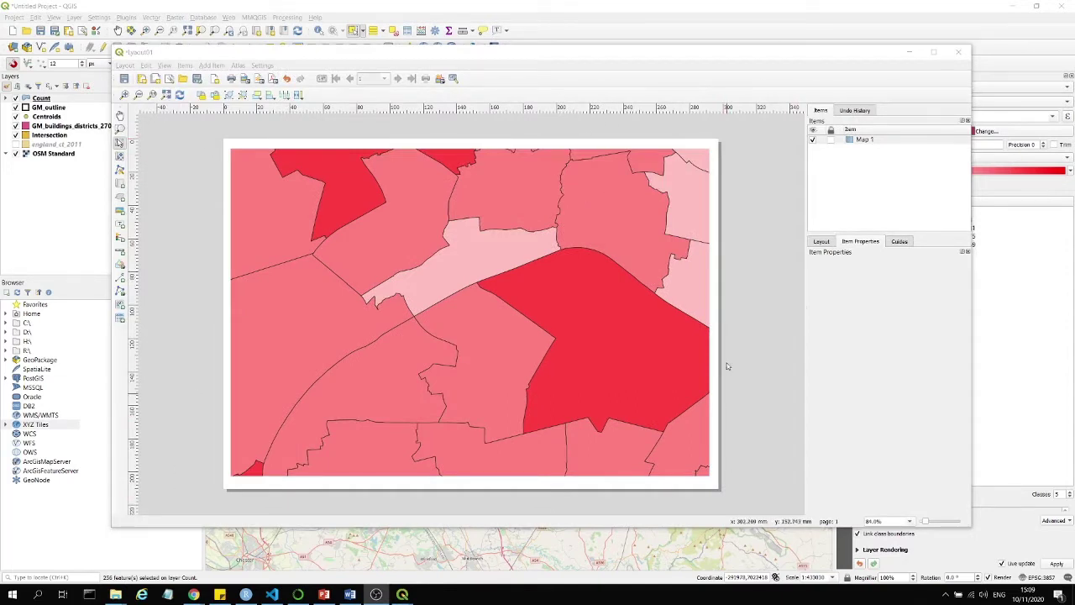
Change the layout's page size to A3 with landscape orientation
{"action": "right_click", "coordinate": [713, 148]}
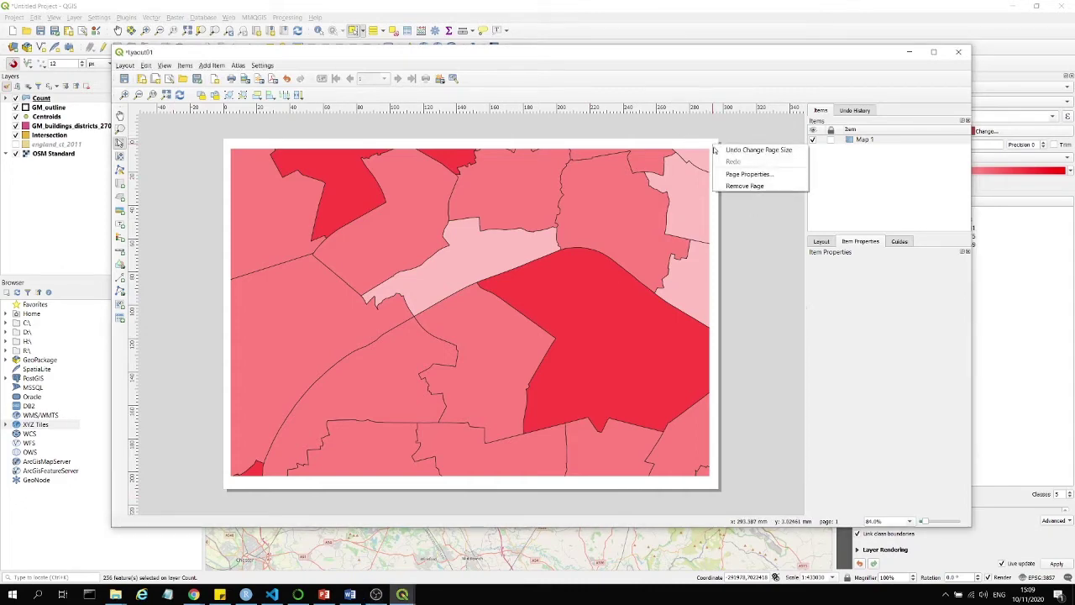
{"action": "left_click", "coordinate": [727, 174]}
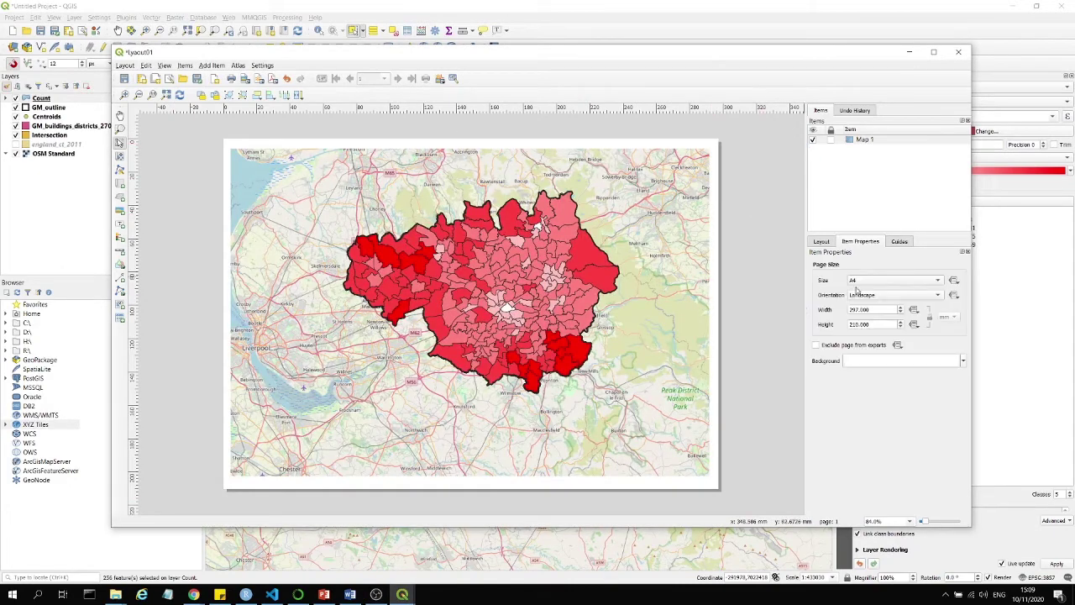
{"action": "left_click", "coordinate": [864, 282]}
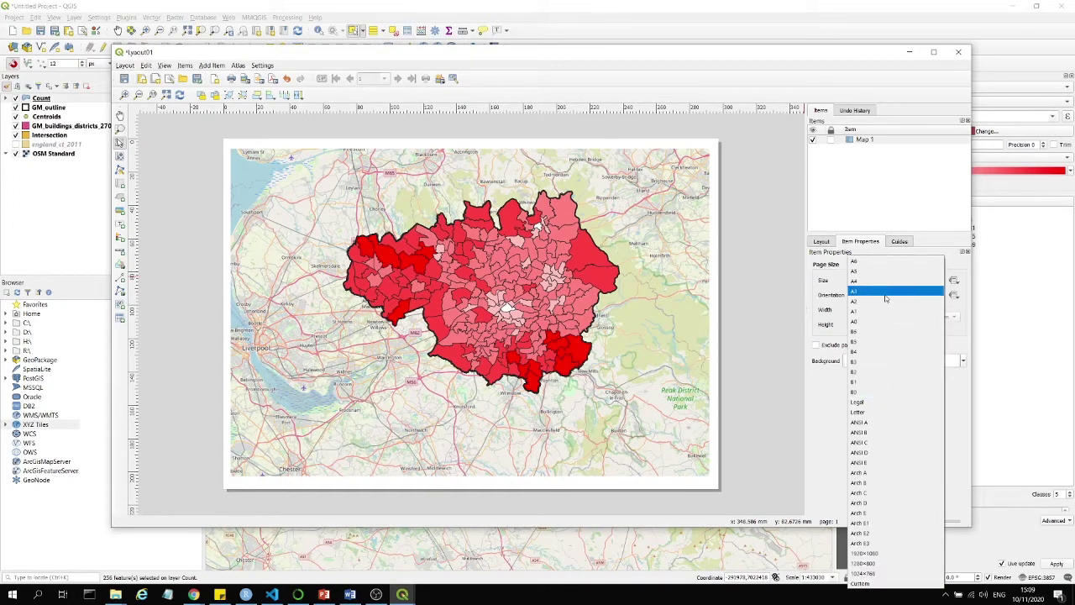
{"action": "left_click", "coordinate": [885, 294]}
{"action": "scroll", "coordinate": [499, 212], "scroll_direction": "down", "scroll_amount": 2}
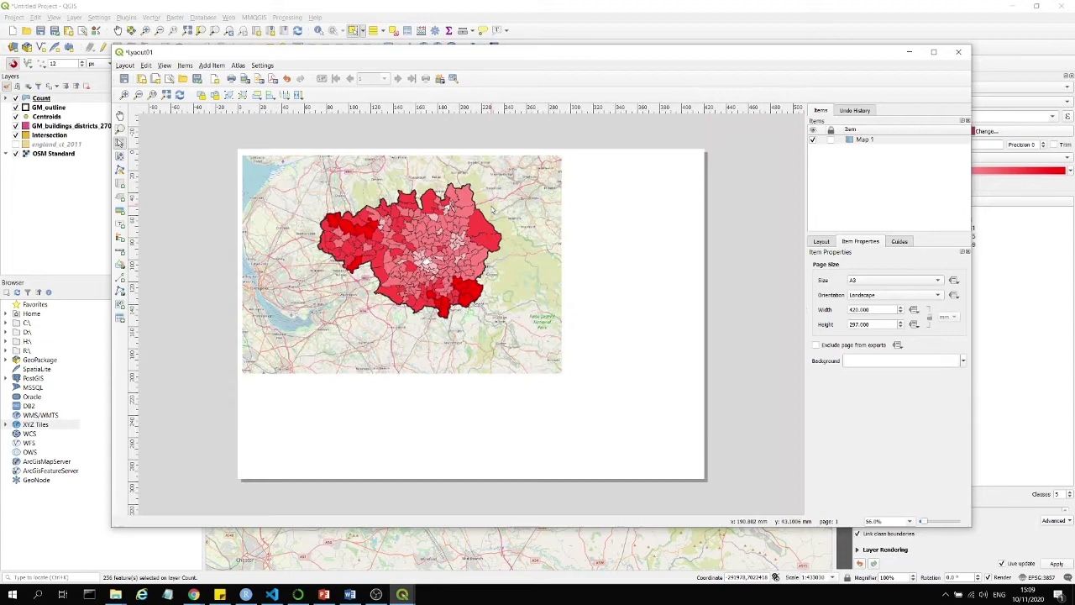
Enlarge the map item to nearly fill the A3 page and set its scale to 50000
{"action": "left_click", "coordinate": [526, 270]}
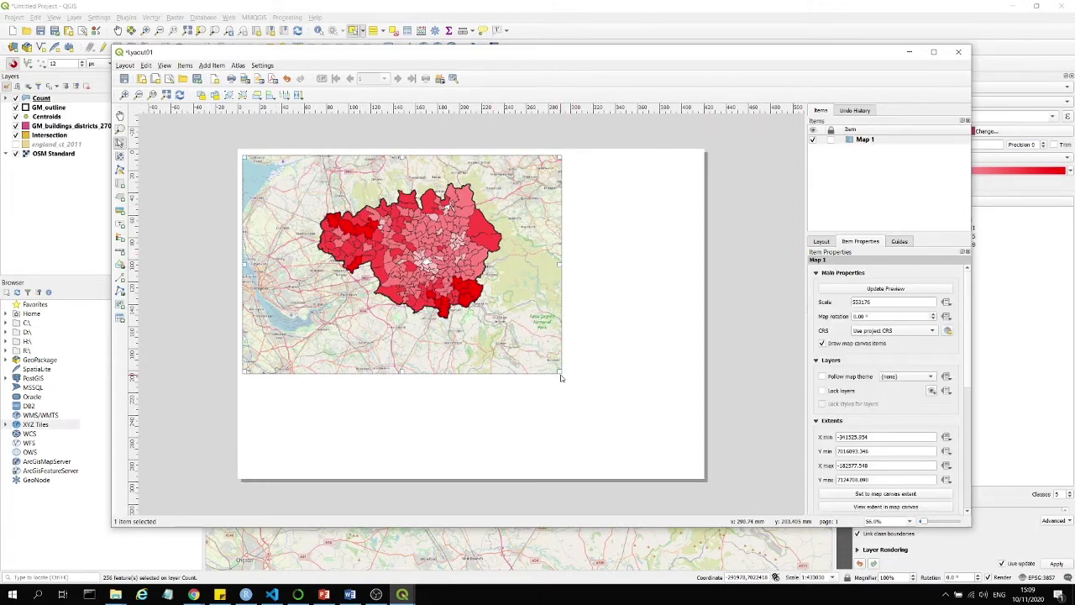
{"action": "left_click_drag", "start_coordinate": [563, 375], "coordinate": [690, 463]}
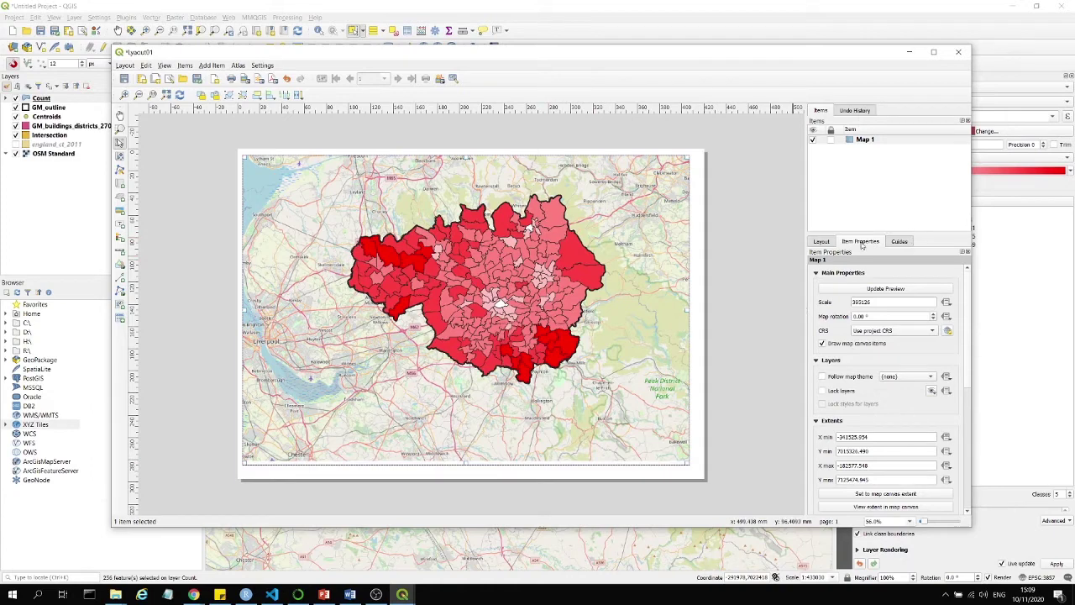
{"action": "double_click", "coordinate": [877, 302]}
{"action": "type", "text": "50000"}
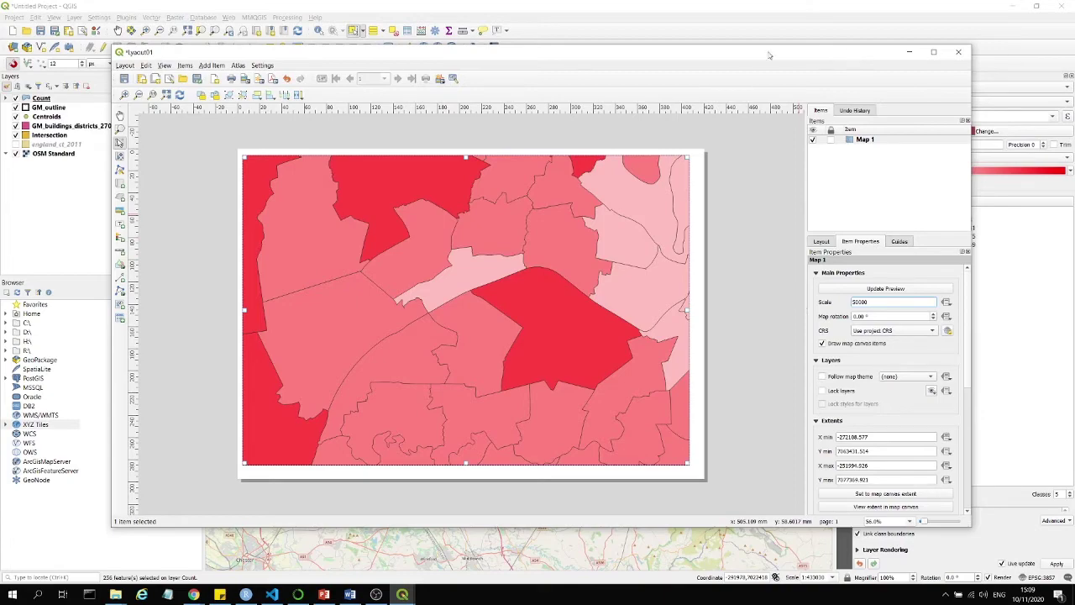
In the main project, hide the Count, GM_outline, Centroids and Intersection layers, keeping GM_buildings_districts_270315 and OSM Standard visible
{"action": "left_click_drag", "start_coordinate": [538, 54], "coordinate": [715, 58]}
{"action": "left_click", "coordinate": [16, 97]}
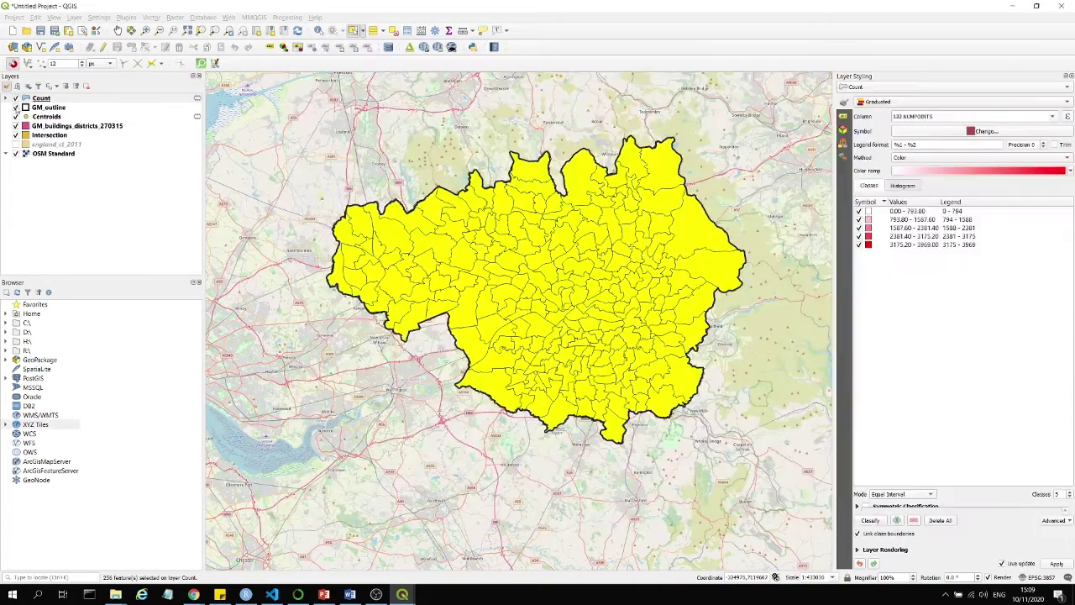
{"action": "left_click", "coordinate": [15, 107]}
{"action": "left_click", "coordinate": [15, 116]}
{"action": "left_click", "coordinate": [15, 126]}
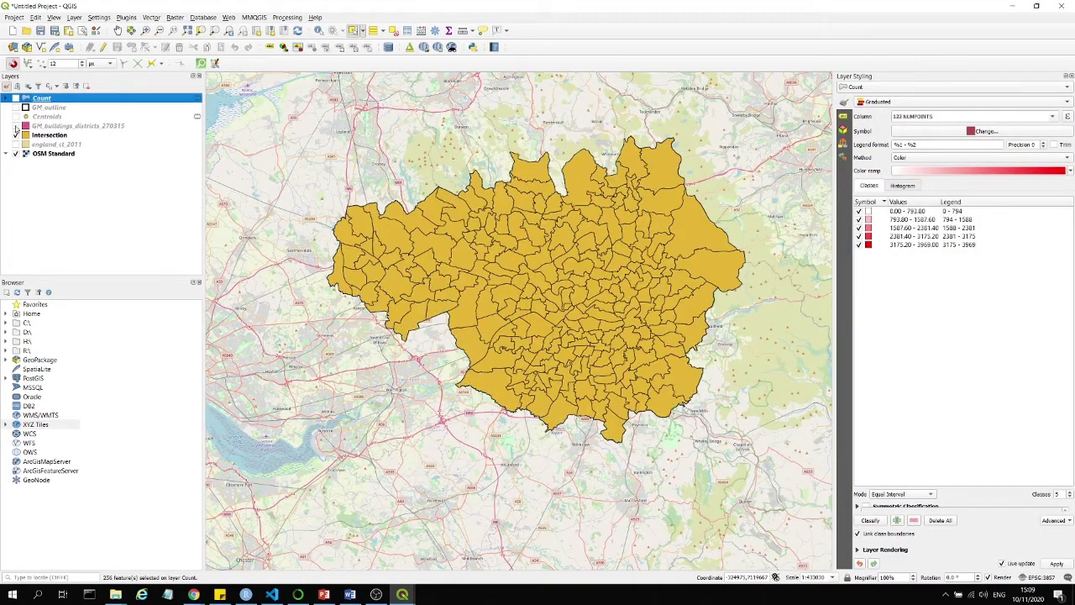
{"action": "left_click", "coordinate": [15, 126]}
{"action": "left_click", "coordinate": [15, 134]}
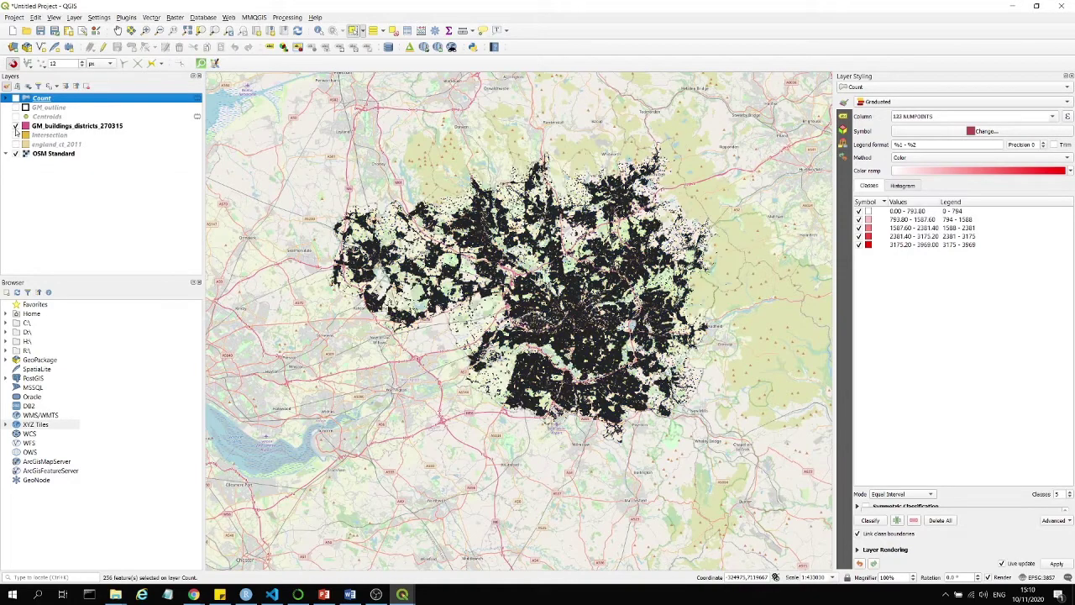
{"action": "left_click", "coordinate": [15, 125]}
{"action": "left_click", "coordinate": [15, 126]}
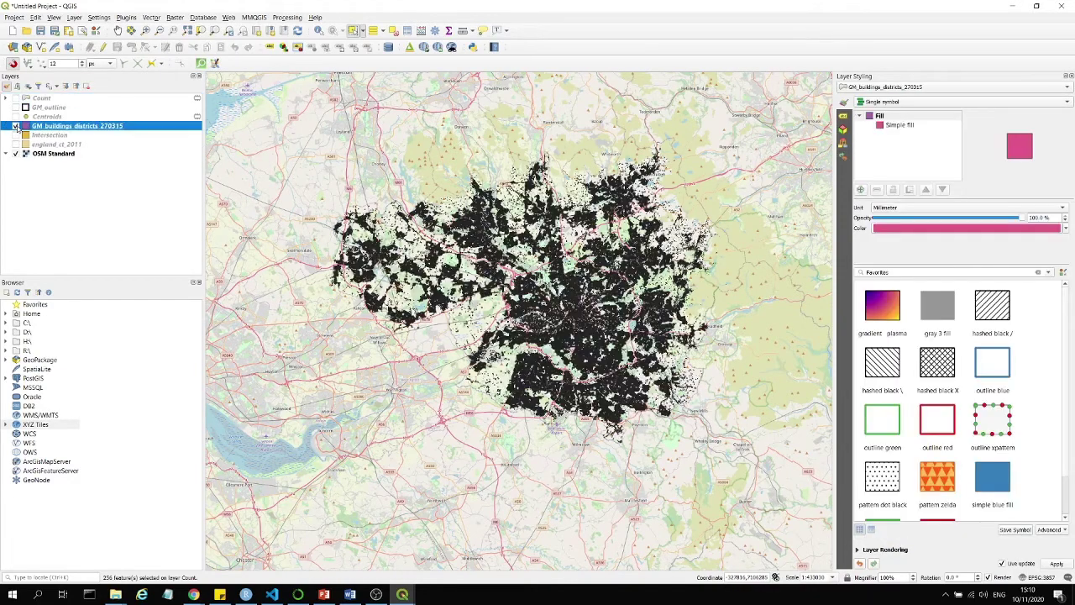
Return to the print layout, delete the map item and undo the deletion to redraw it with the visible layers
{"action": "mouse_move", "coordinate": [403, 594]}
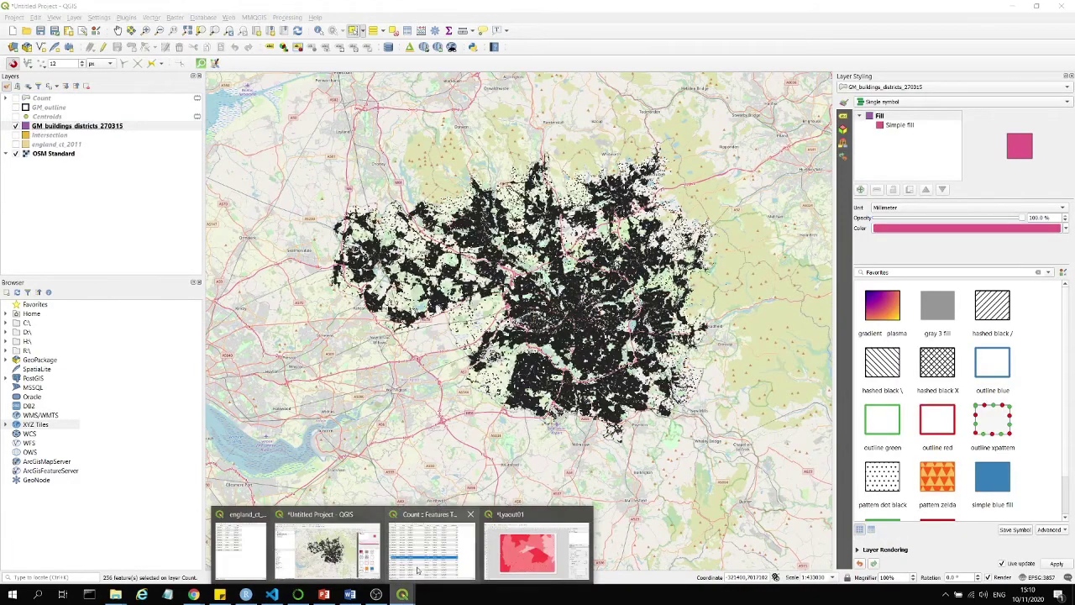
{"action": "left_click", "coordinate": [538, 550]}
{"action": "key", "text": "Delete"}
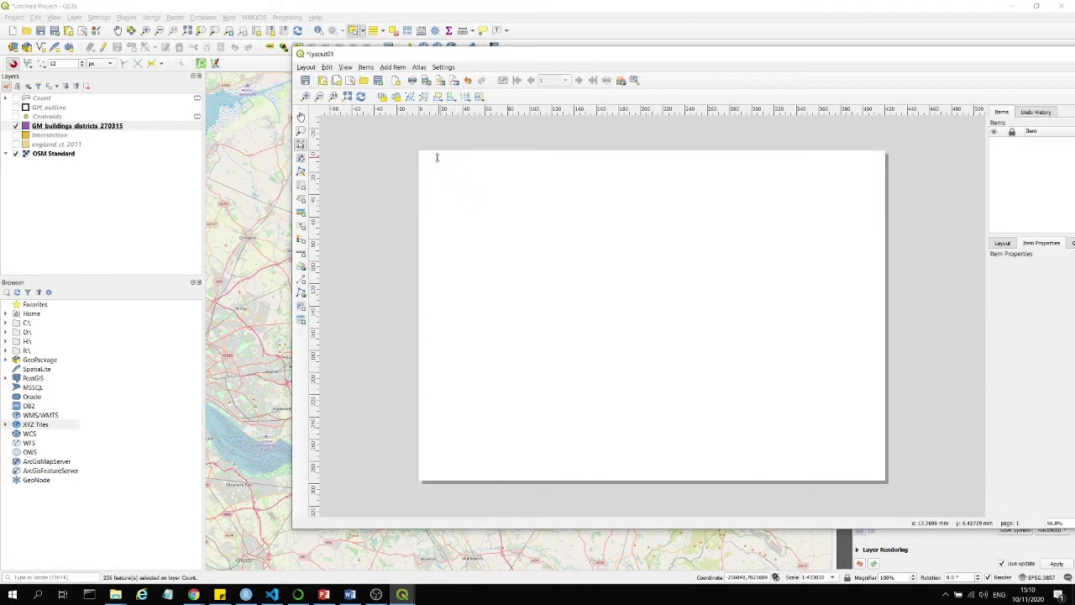
{"action": "key", "text": "ctrl+z"}
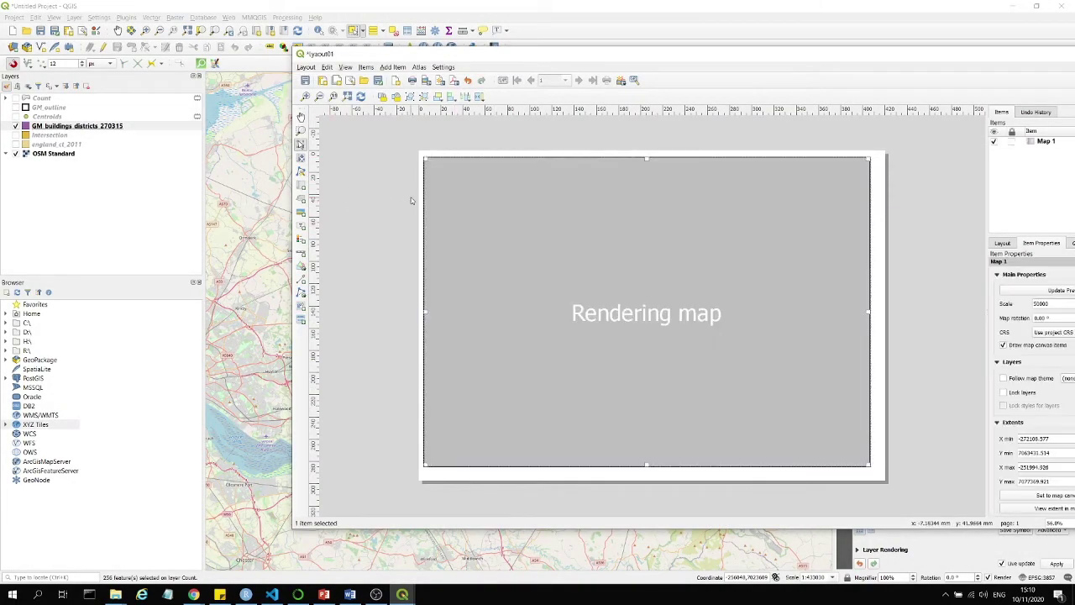
{"action": "key", "text": "ctrl+minus"}
{"action": "scroll", "coordinate": [710, 320], "scroll_direction": "up", "scroll_amount": 3}
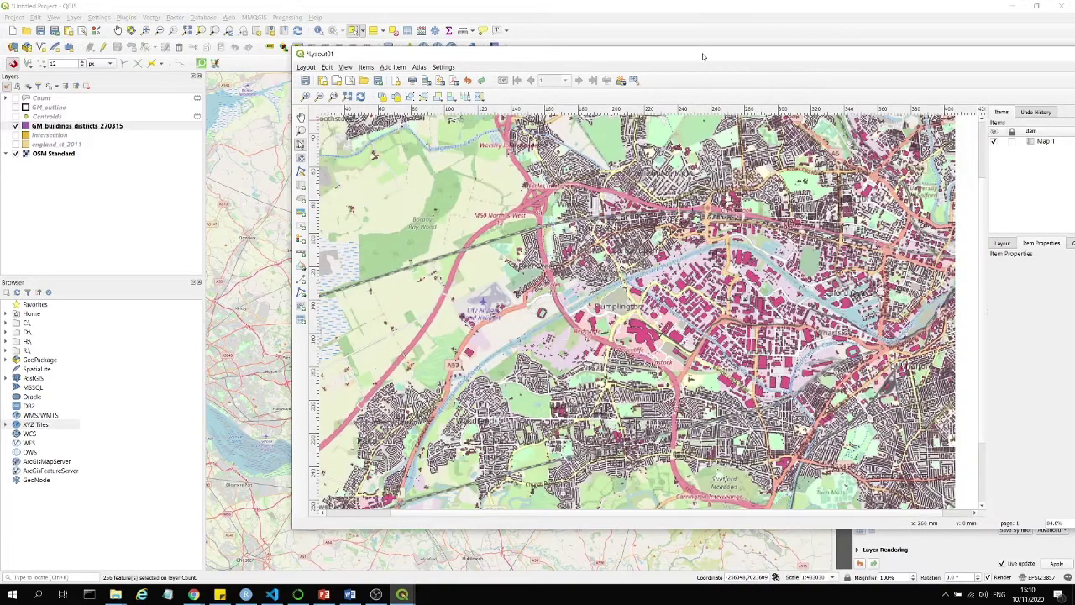
Set the map item's scale to 1250 and shift its content to show the roundabout and neighbouring buildings
{"action": "left_click_drag", "start_coordinate": [703, 53], "coordinate": [483, 56]}
{"action": "left_click", "coordinate": [639, 173]}
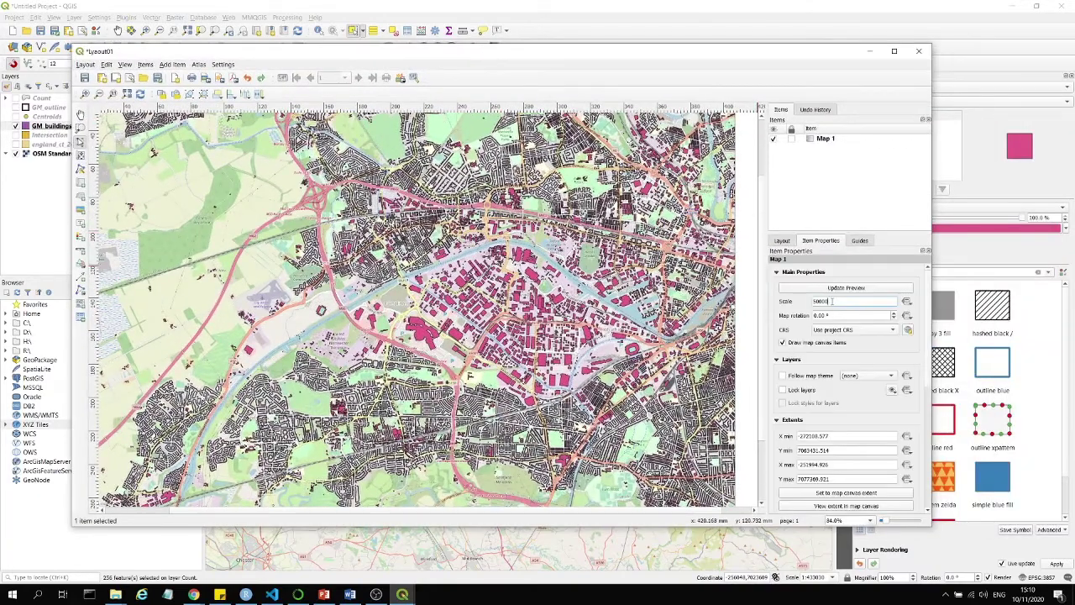
{"action": "double_click", "coordinate": [832, 302]}
{"action": "type", "text": "1250"}
{"action": "key", "text": "Return"}
{"action": "scroll", "coordinate": [529, 286], "scroll_direction": "down", "scroll_amount": 3}
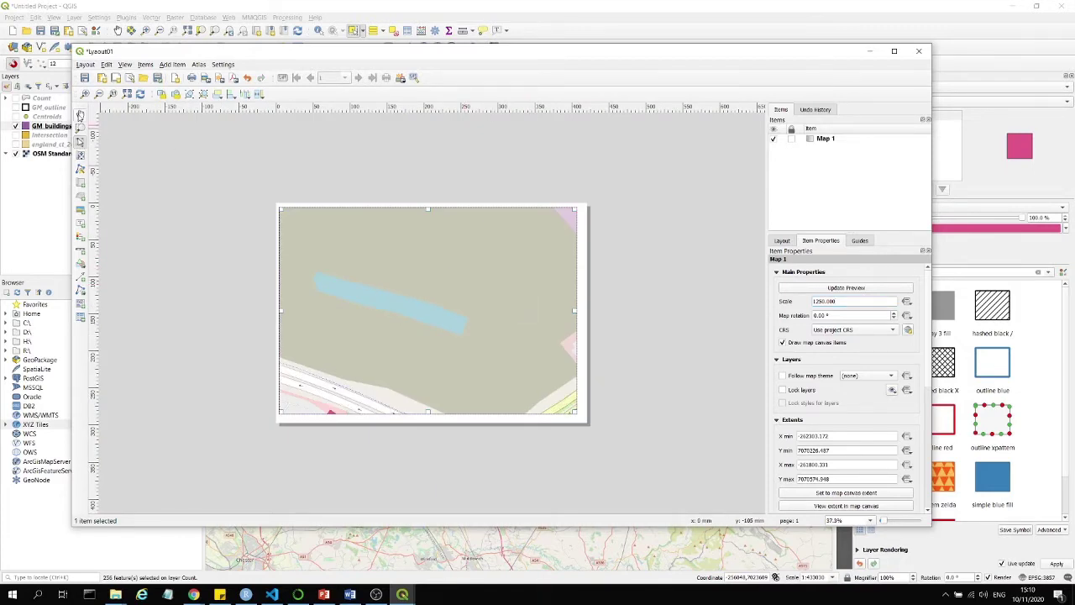
{"action": "left_click", "coordinate": [80, 156]}
{"action": "left_click_drag", "start_coordinate": [498, 277], "coordinate": [320, 302]}
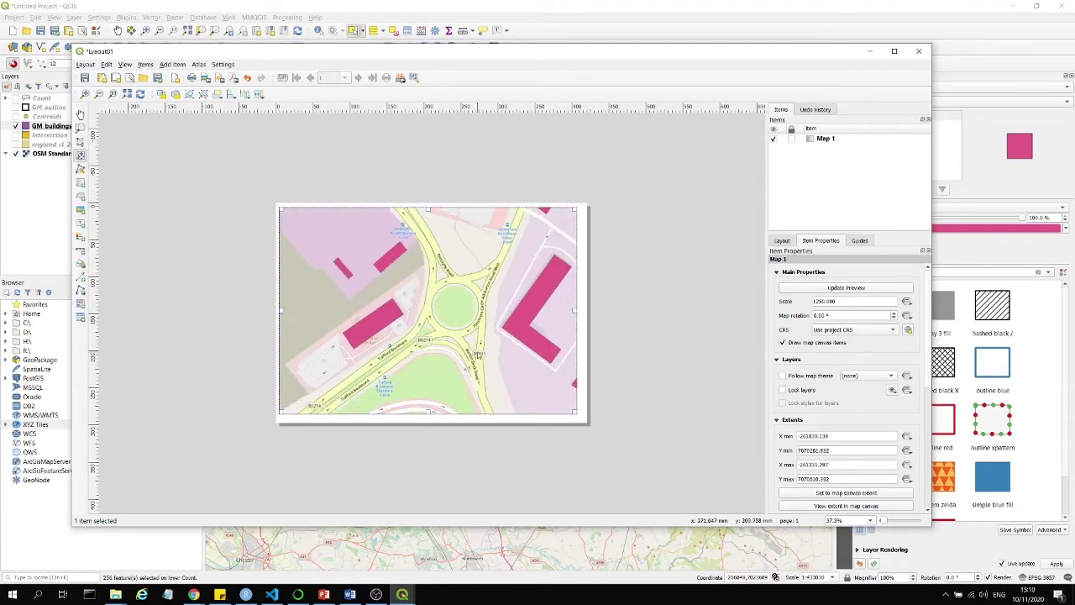
Shift the map item's content to show the block of industrial buildings beside the canal, and deselect the item
{"action": "left_click_drag", "start_coordinate": [478, 349], "coordinate": [412, 310]}
{"action": "left_click_drag", "start_coordinate": [503, 295], "coordinate": [415, 335]}
{"action": "left_click_drag", "start_coordinate": [574, 265], "coordinate": [449, 325]}
{"action": "left_click_drag", "start_coordinate": [502, 320], "coordinate": [434, 324]}
{"action": "left_click_drag", "start_coordinate": [437, 281], "coordinate": [460, 291]}
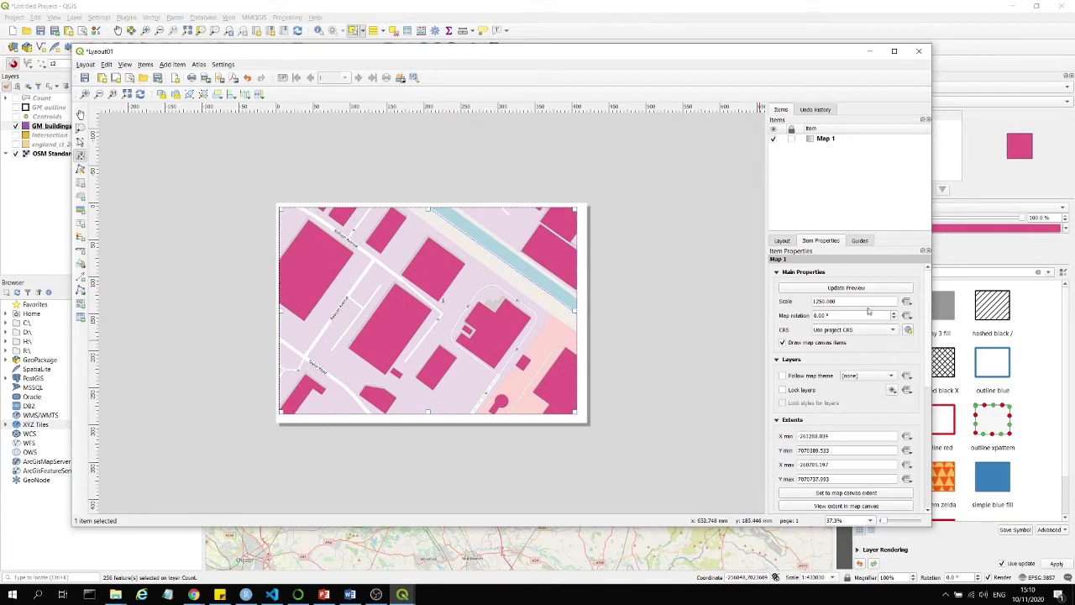
{"action": "left_click", "coordinate": [250, 302]}
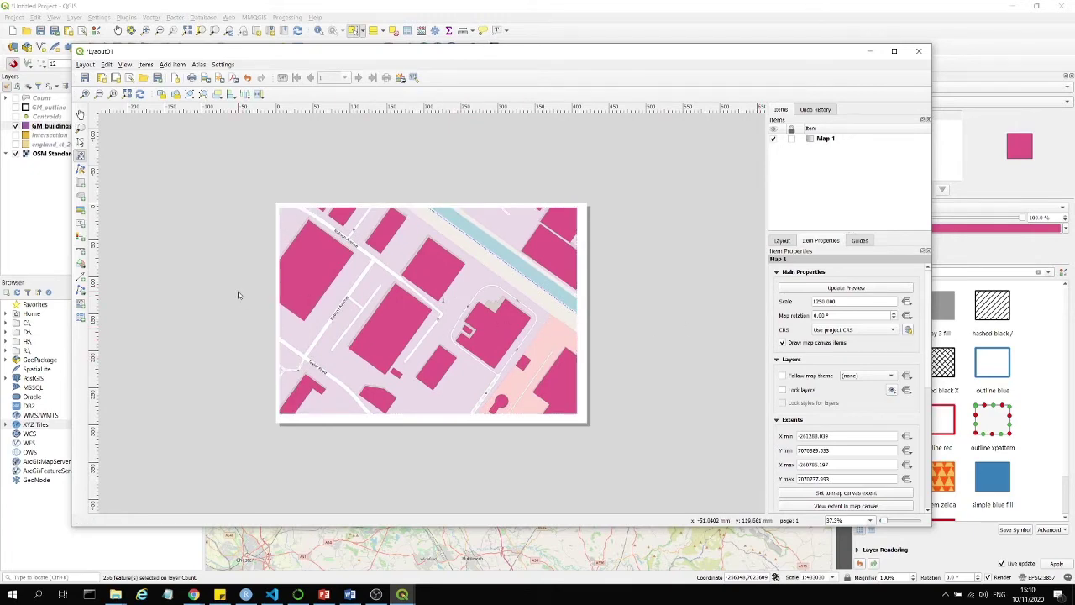
{"action": "left_click_drag", "start_coordinate": [496, 53], "coordinate": [521, 56]}
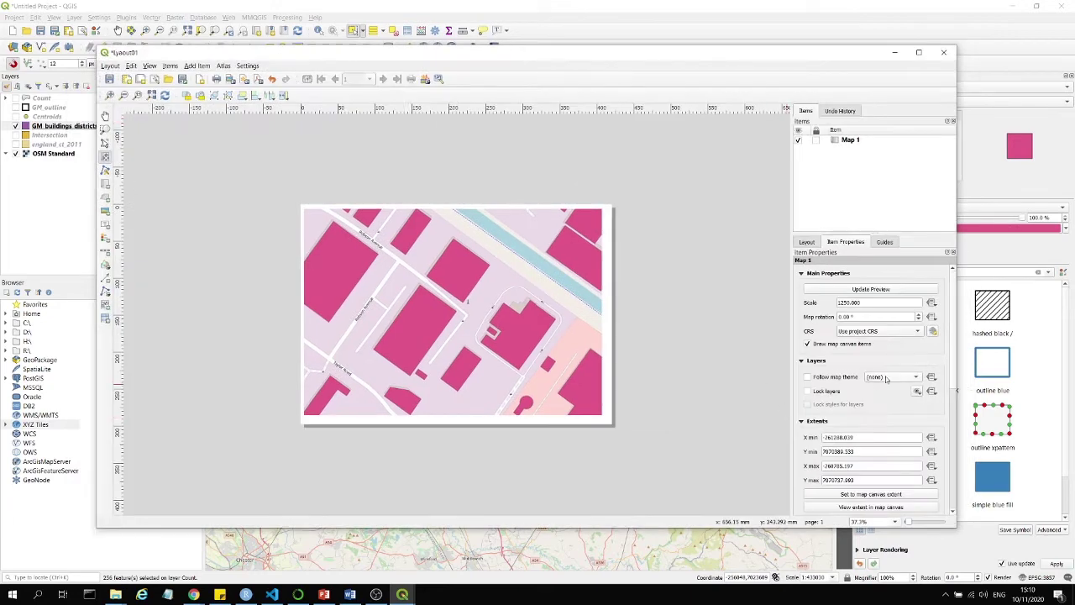
Add a scale bar in metres linked to Map 1 near the map's lower-right corner
{"action": "scroll", "coordinate": [886, 379], "scroll_direction": "down", "scroll_amount": 3}
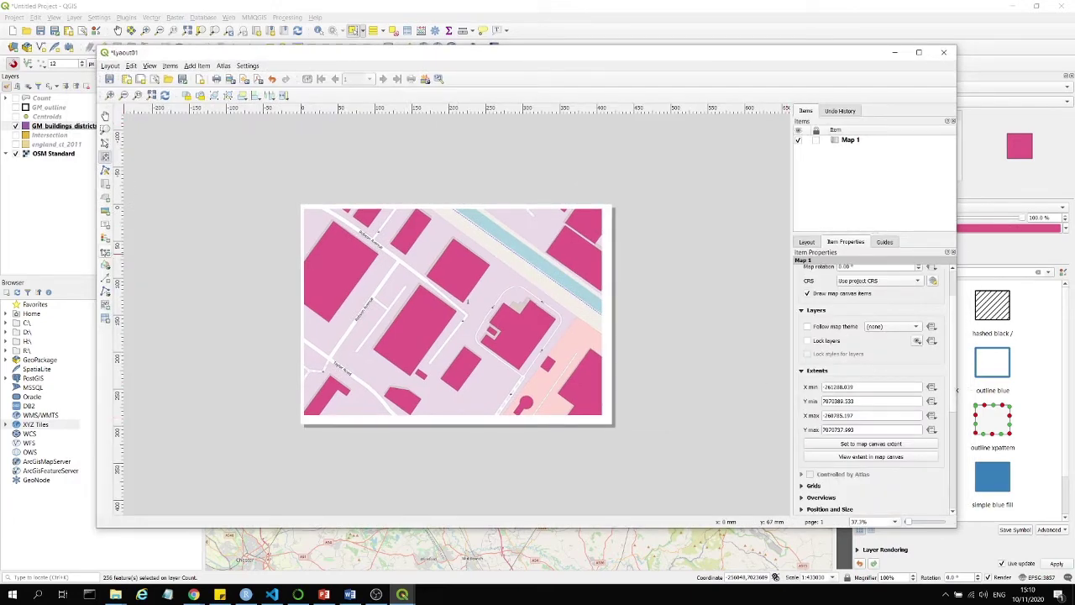
{"action": "left_click", "coordinate": [105, 252]}
{"action": "left_click_drag", "start_coordinate": [497, 406], "coordinate": [672, 445]}
{"action": "scroll", "coordinate": [557, 416], "scroll_direction": "up", "scroll_amount": 5}
{"action": "scroll", "coordinate": [557, 415], "scroll_direction": "down", "scroll_amount": 1}
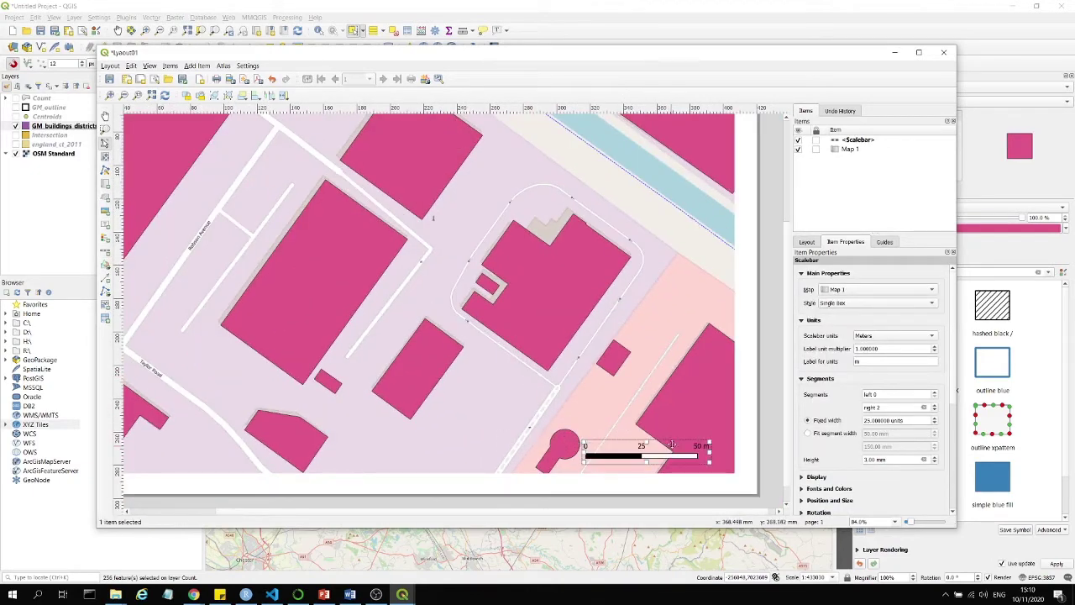
Select the map item and set its scale to 2500
{"action": "left_click", "coordinate": [765, 377]}
{"action": "key", "text": "ctrl+0"}
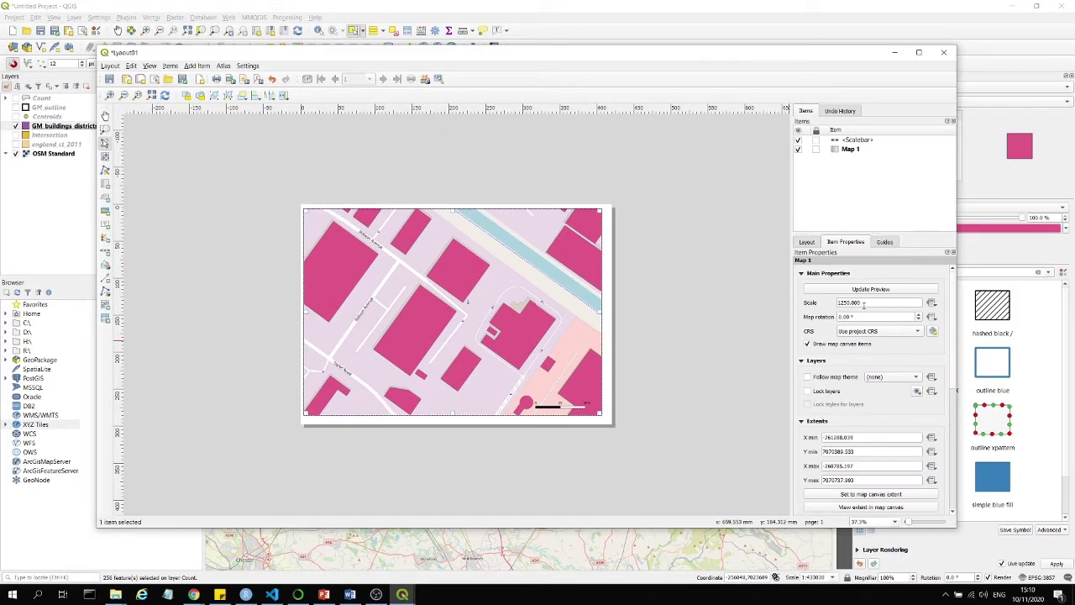
{"action": "type", "text": "2500"}
{"action": "key", "text": "Return"}
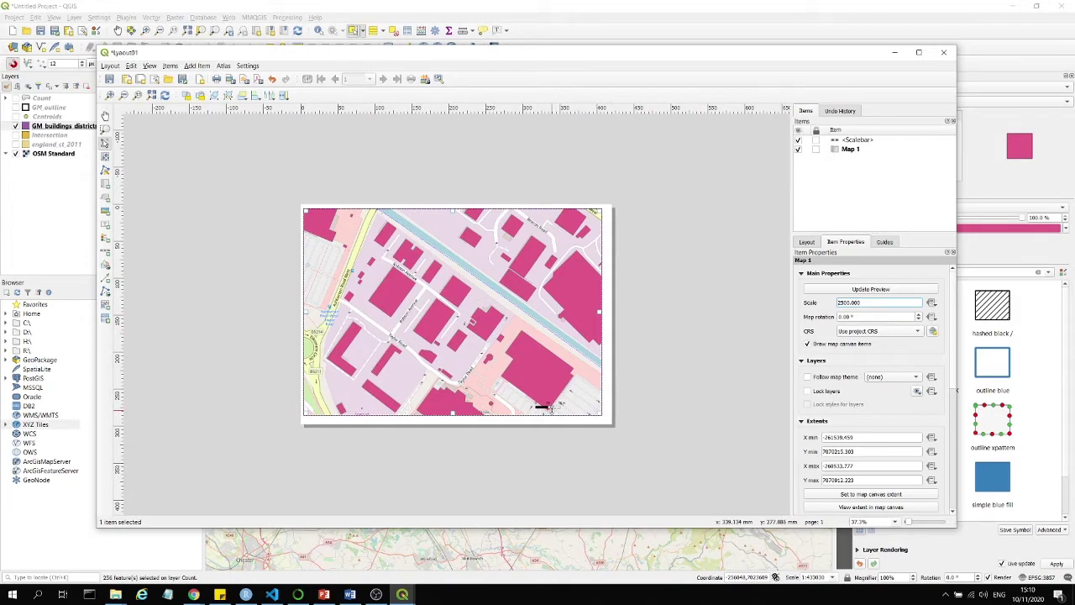
Move the scale bar further right, closer to the map's lower-right corner, and deselect it
{"action": "left_click", "coordinate": [548, 407]}
{"action": "scroll", "coordinate": [641, 486], "scroll_direction": "up", "scroll_amount": 2}
{"action": "left_click_drag", "start_coordinate": [628, 477], "coordinate": [692, 479]}
{"action": "key", "text": "ctrl+0"}
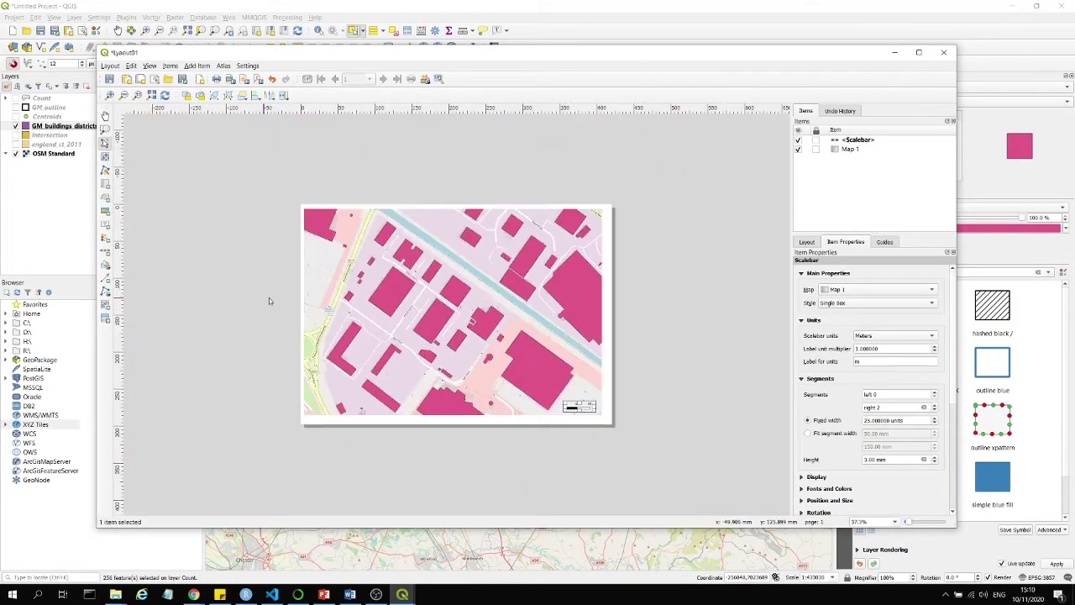
{"action": "scroll", "coordinate": [644, 355], "scroll_direction": "down", "scroll_amount": 1}
{"action": "left_click", "coordinate": [644, 355]}
Draw a short vertical arrow pointing up, just above the scale bar, as a north arrow
{"action": "scroll", "coordinate": [502, 328], "scroll_direction": "up", "scroll_amount": 3}
{"action": "left_click", "coordinate": [105, 280]}
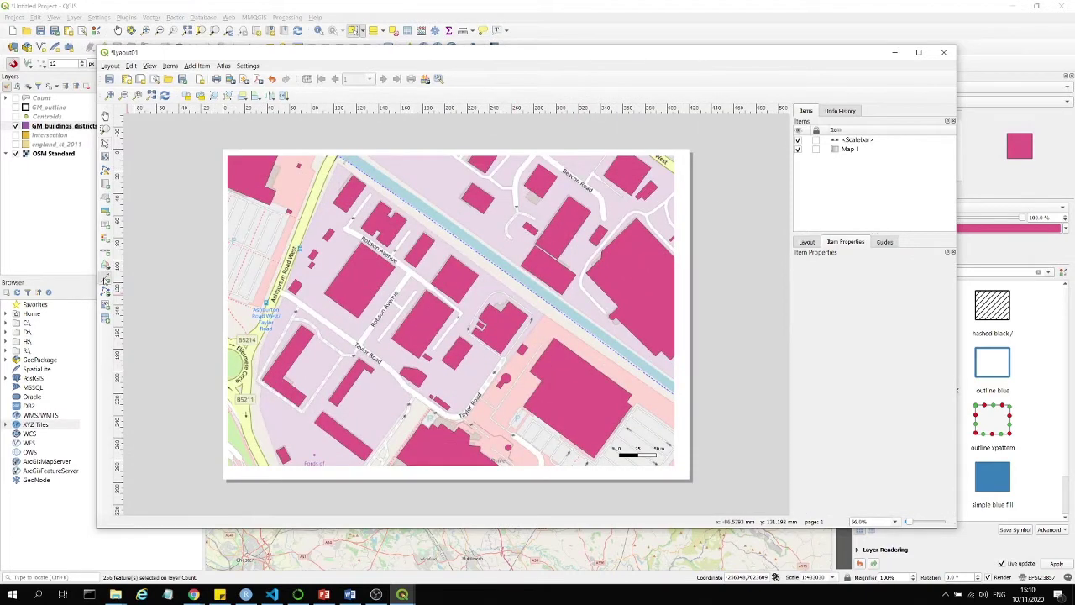
{"action": "left_click", "coordinate": [654, 423]}
{"action": "left_click", "coordinate": [653, 423]}
{"action": "right_click", "coordinate": [653, 423]}
{"action": "scroll", "coordinate": [660, 437], "scroll_direction": "up", "scroll_amount": 3}
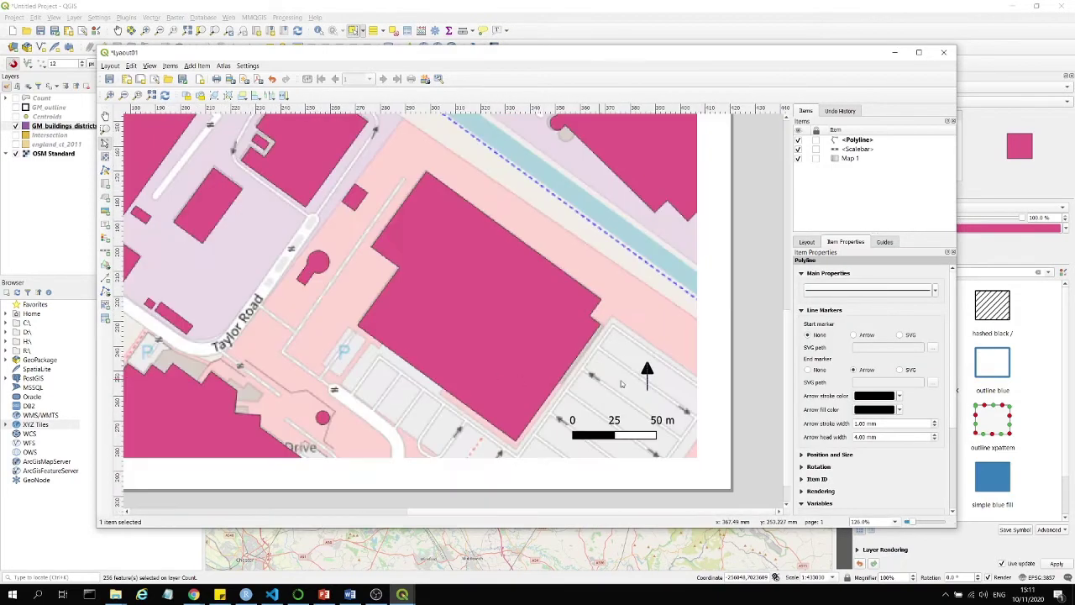
{"action": "left_click", "coordinate": [712, 367]}
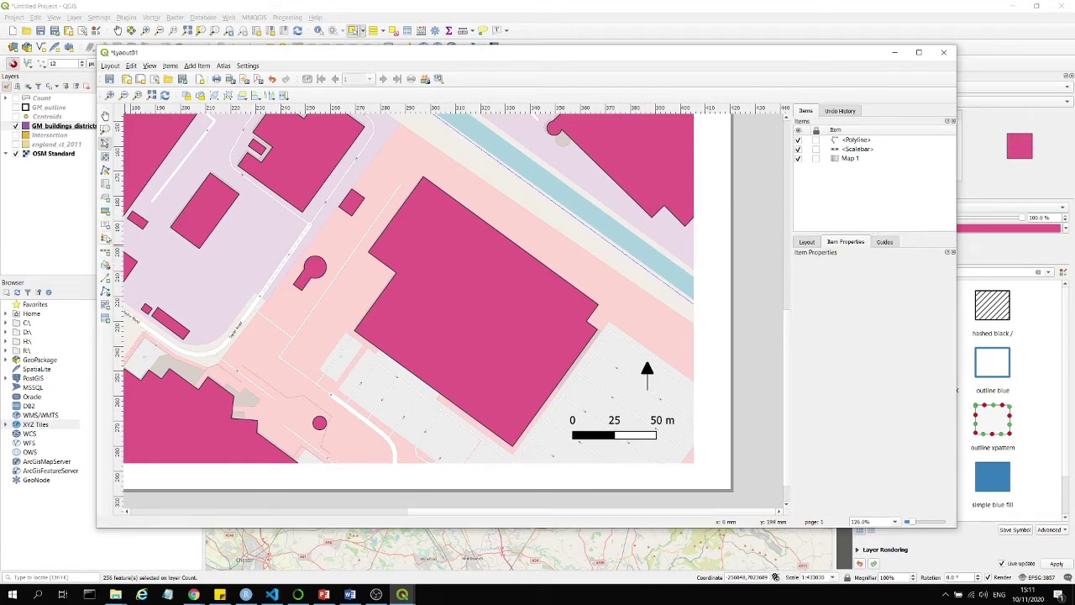
{"action": "key", "text": "ctrl+0"}
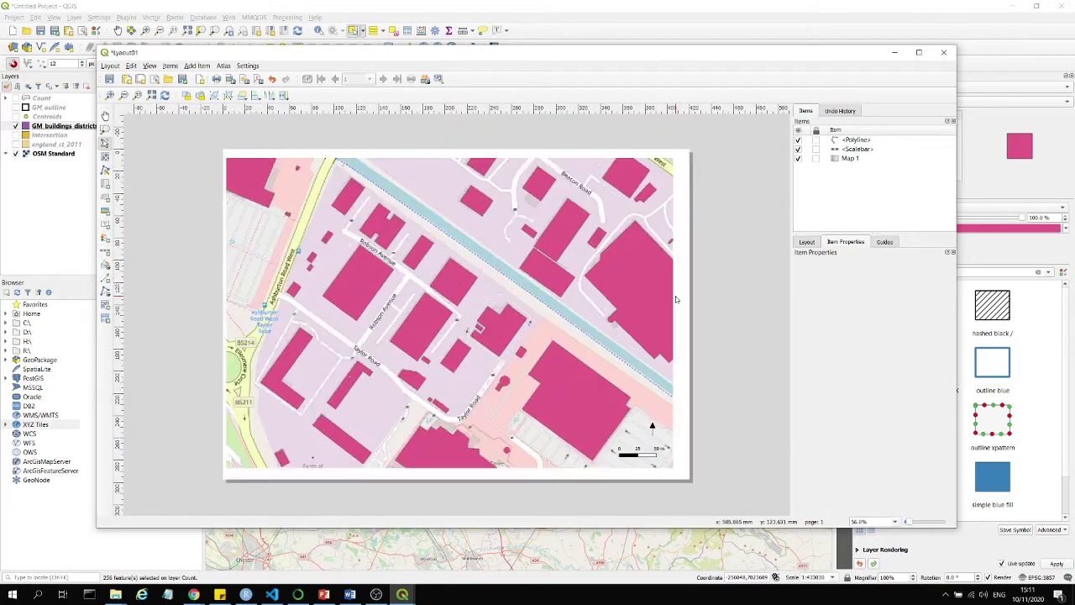
Open the SVG export and the PDF export of the layout, cancelling both without saving a file
{"action": "left_click", "coordinate": [528, 252]}
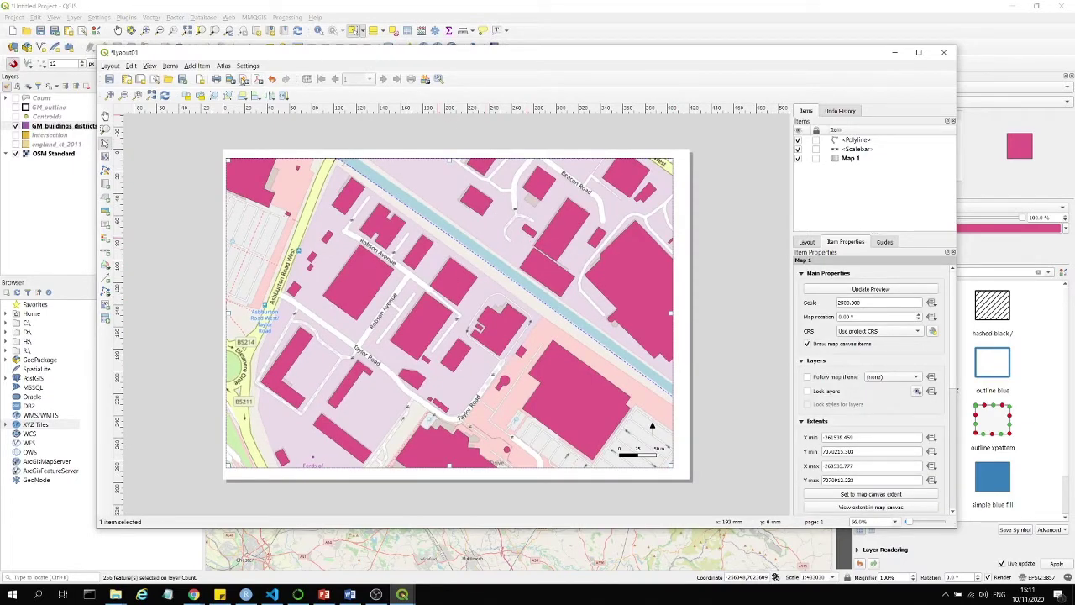
{"action": "left_click", "coordinate": [243, 80]}
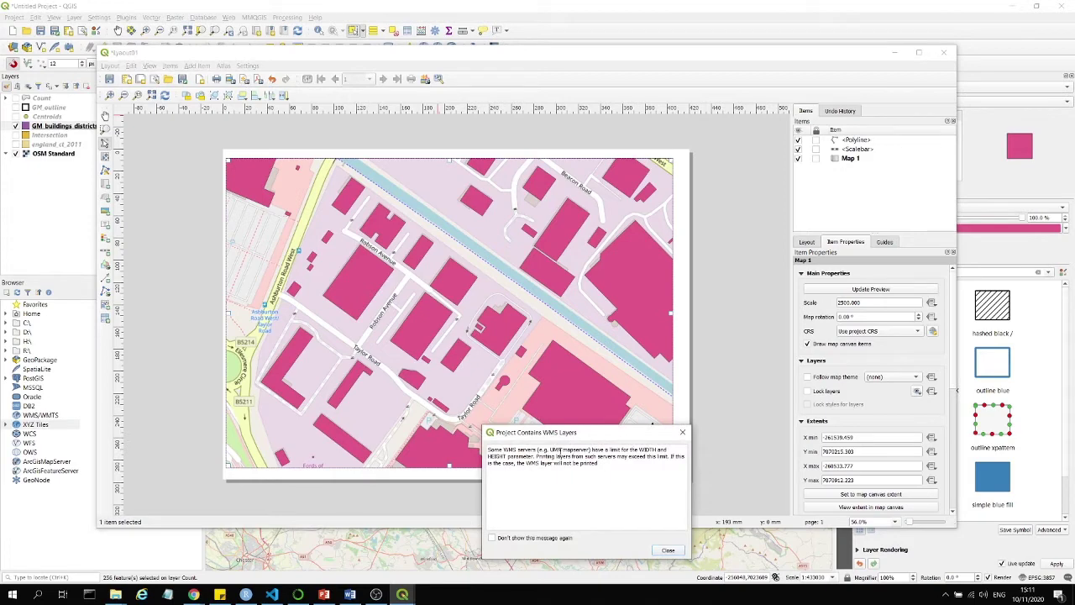
{"action": "left_click", "coordinate": [669, 551]}
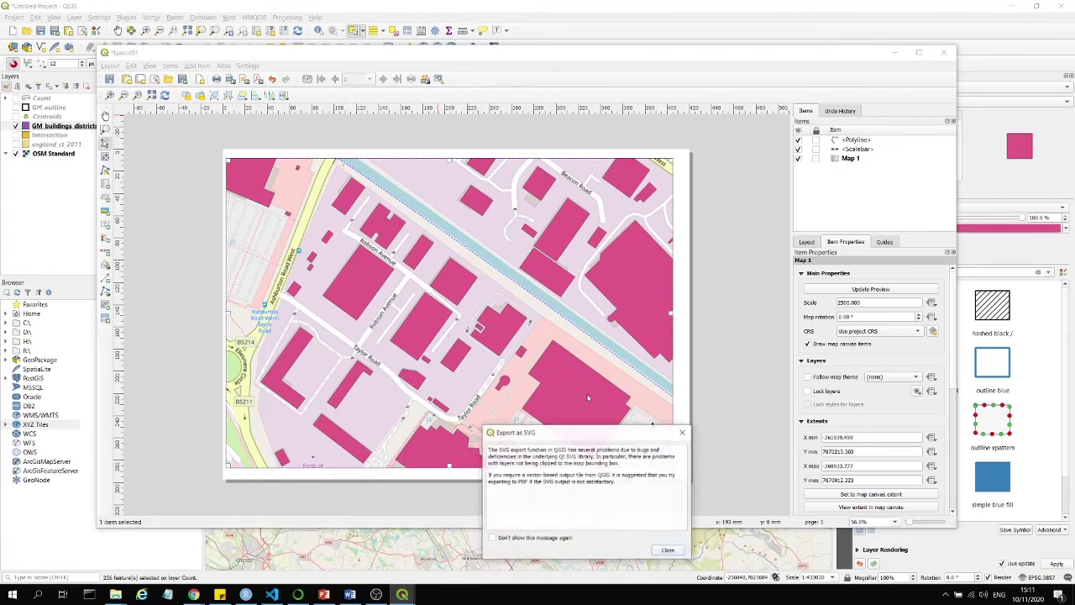
{"action": "left_click", "coordinate": [668, 550]}
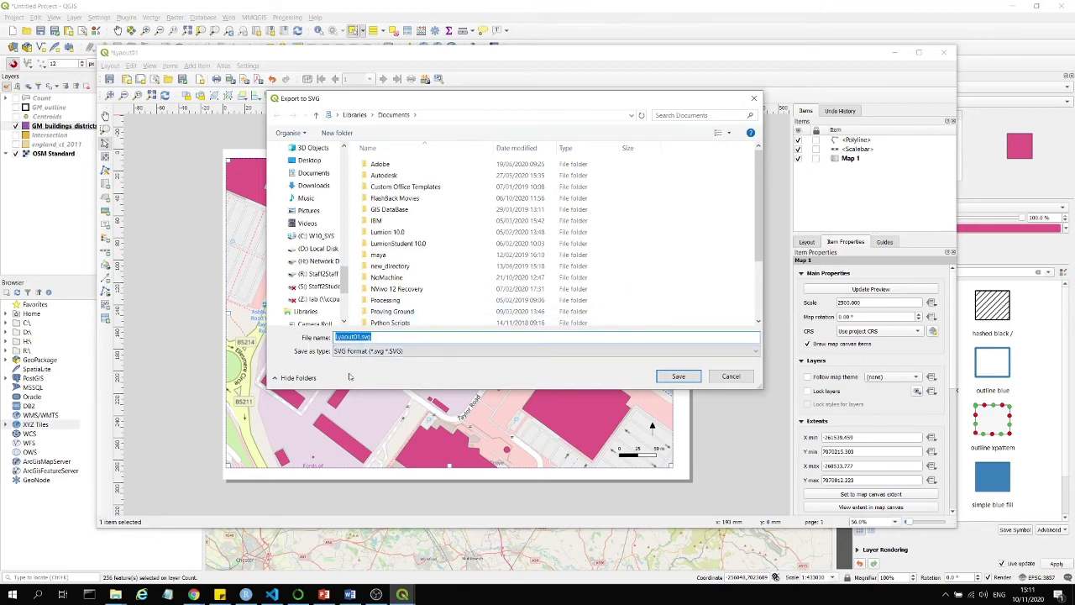
{"action": "left_click", "coordinate": [752, 97]}
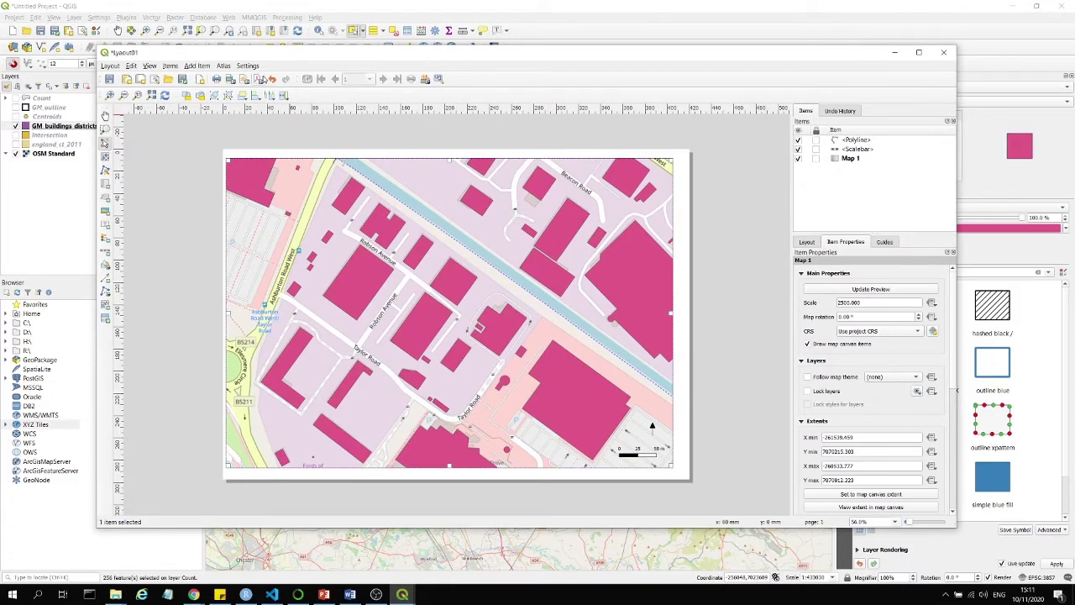
{"action": "left_click", "coordinate": [259, 79]}
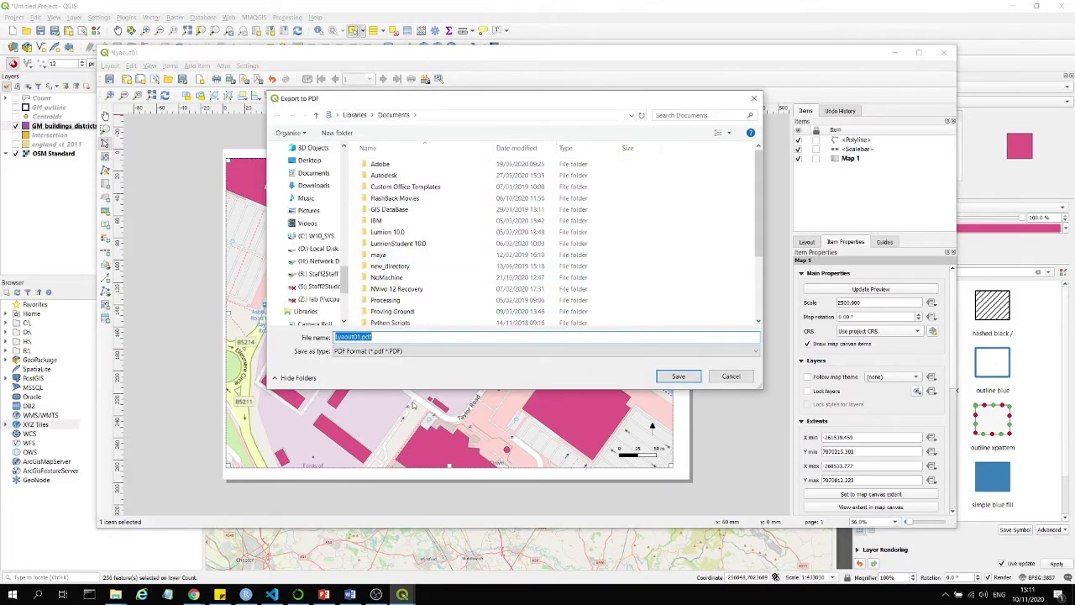
{"action": "left_click", "coordinate": [722, 379]}
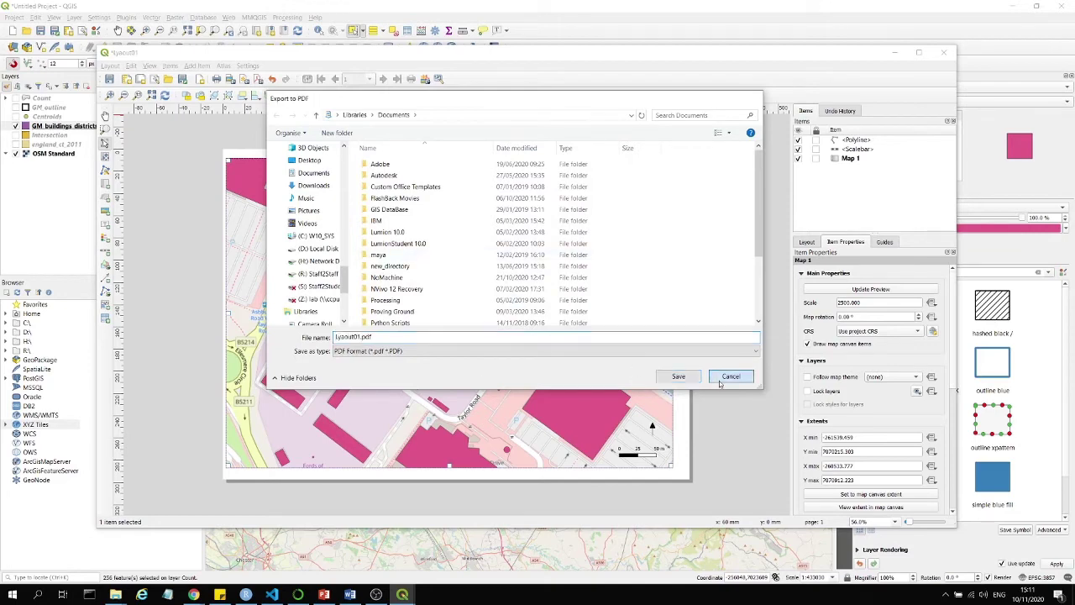
Pull the map item's left edge inward by about 15 mm to widen the page margin, and reset the map scale to 2500
{"action": "scroll", "coordinate": [714, 335], "scroll_direction": "down", "scroll_amount": 1}
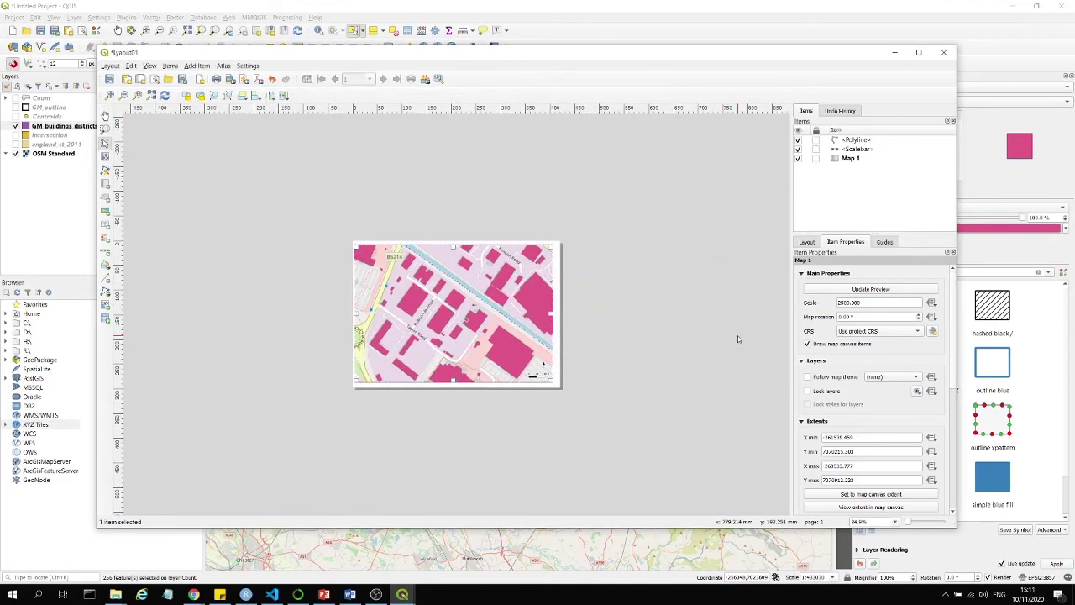
{"action": "scroll", "coordinate": [331, 295], "scroll_direction": "up", "scroll_amount": 2}
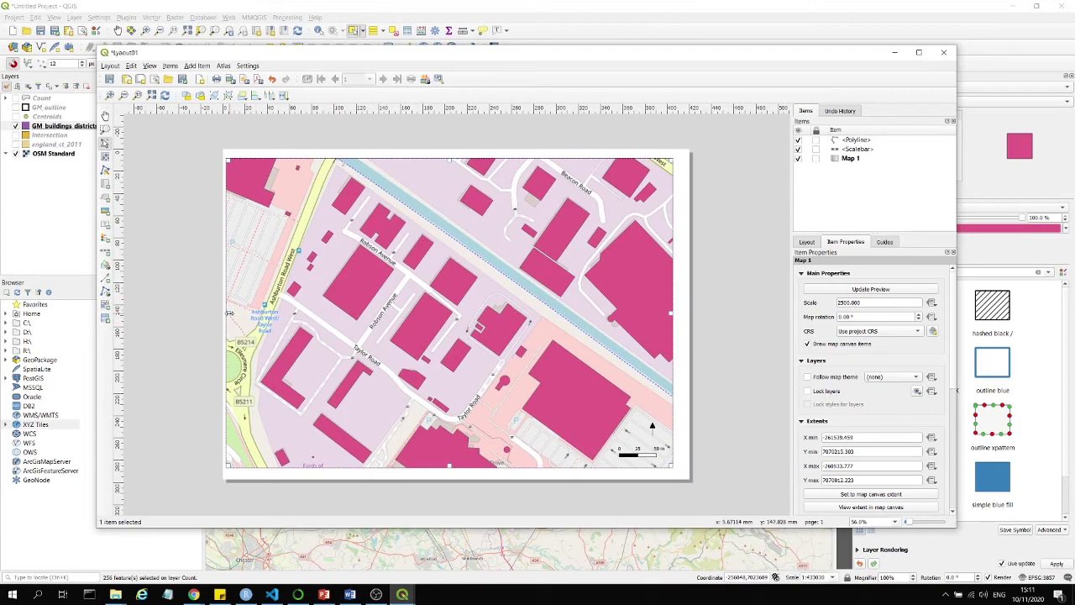
{"action": "left_click_drag", "start_coordinate": [228, 315], "coordinate": [242, 315]}
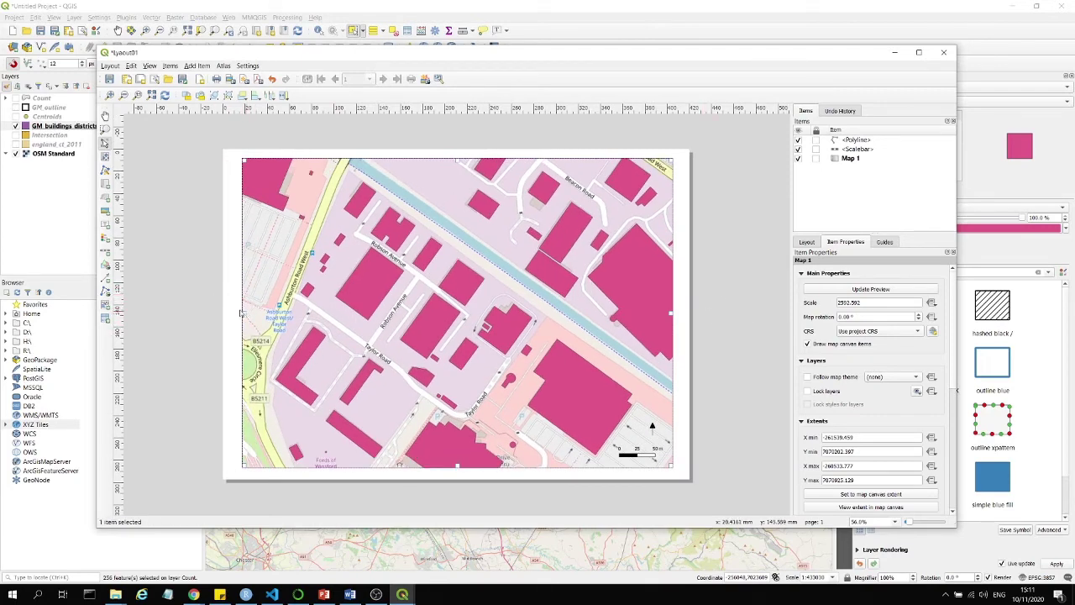
{"action": "triple_click", "coordinate": [873, 300]}
{"action": "type", "text": "2500"}
{"action": "key", "text": "Return"}
{"action": "left_click", "coordinate": [783, 327]}
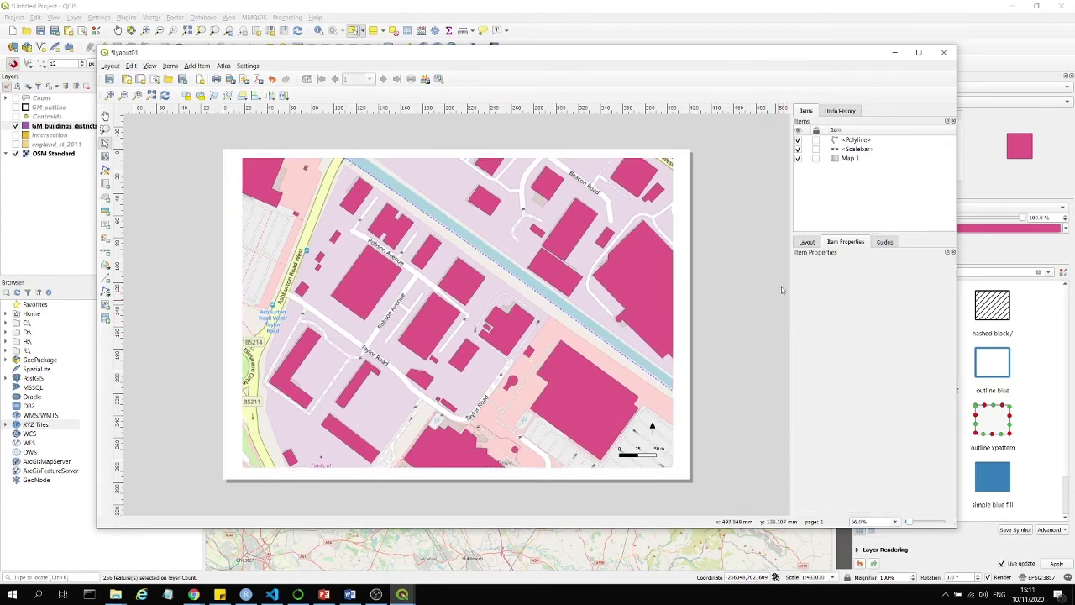